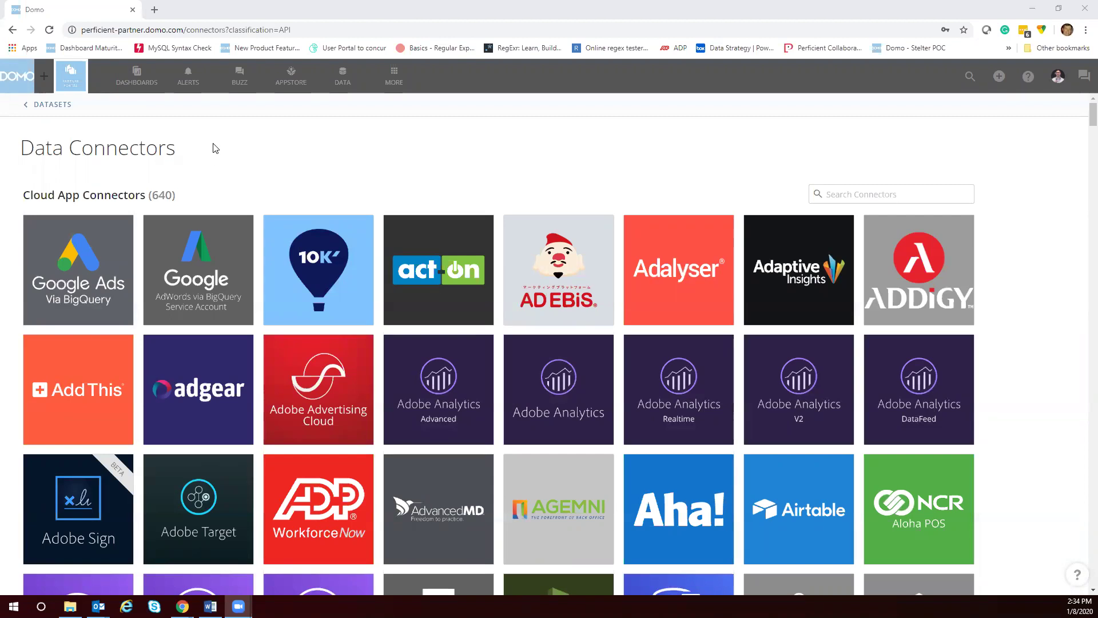
Step: Search the data connectors for 'NH' and open the NHTSA Safety Ratings connector
click(866, 193)
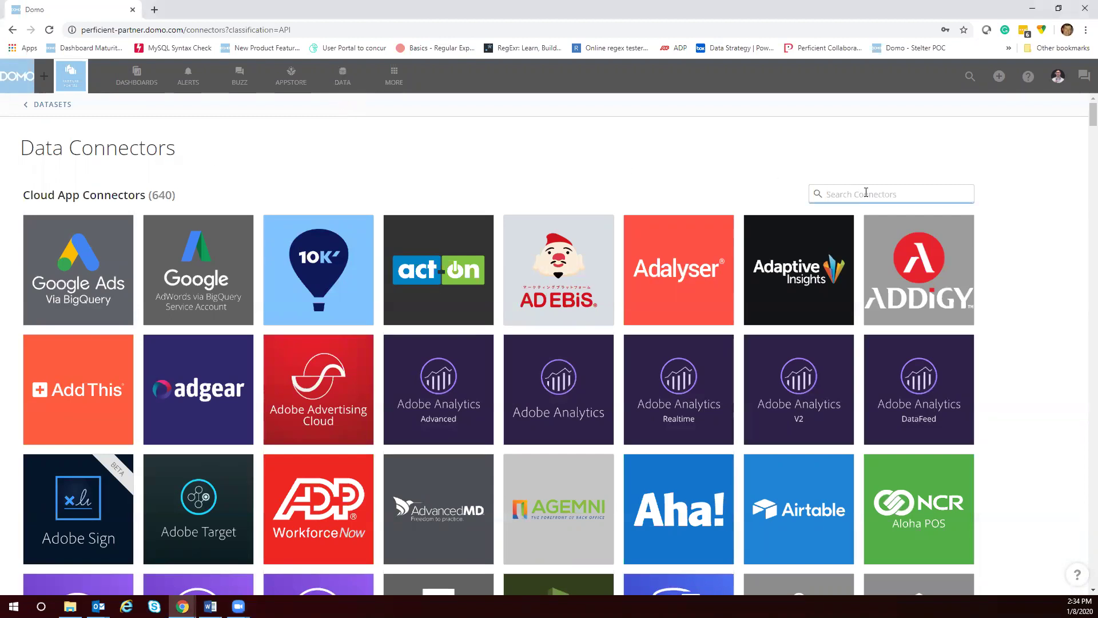
text(NH)
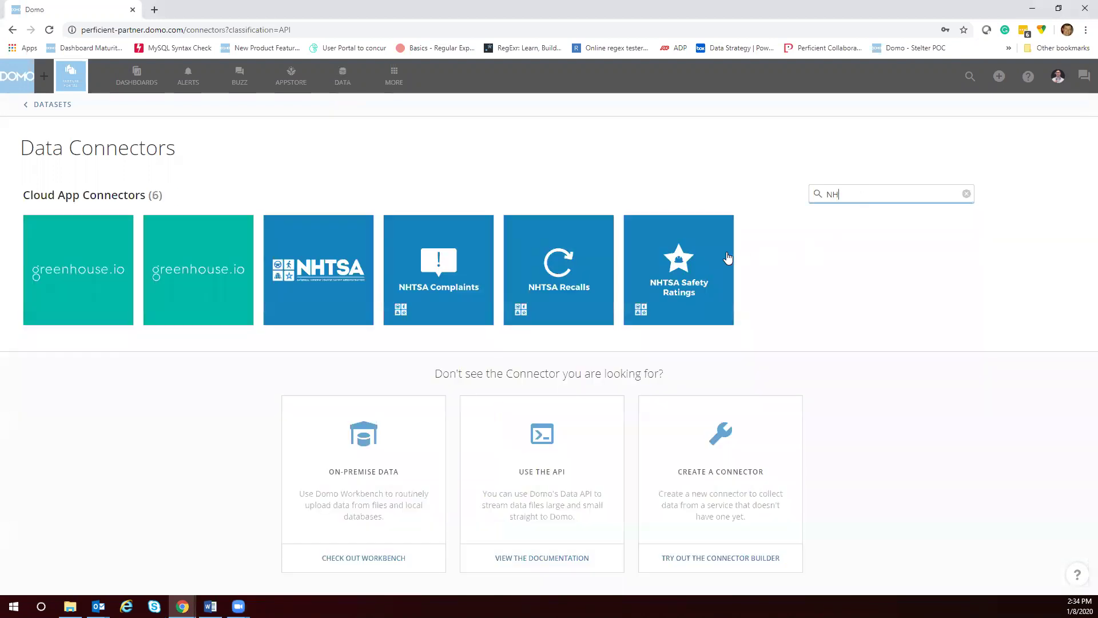
click(726, 258)
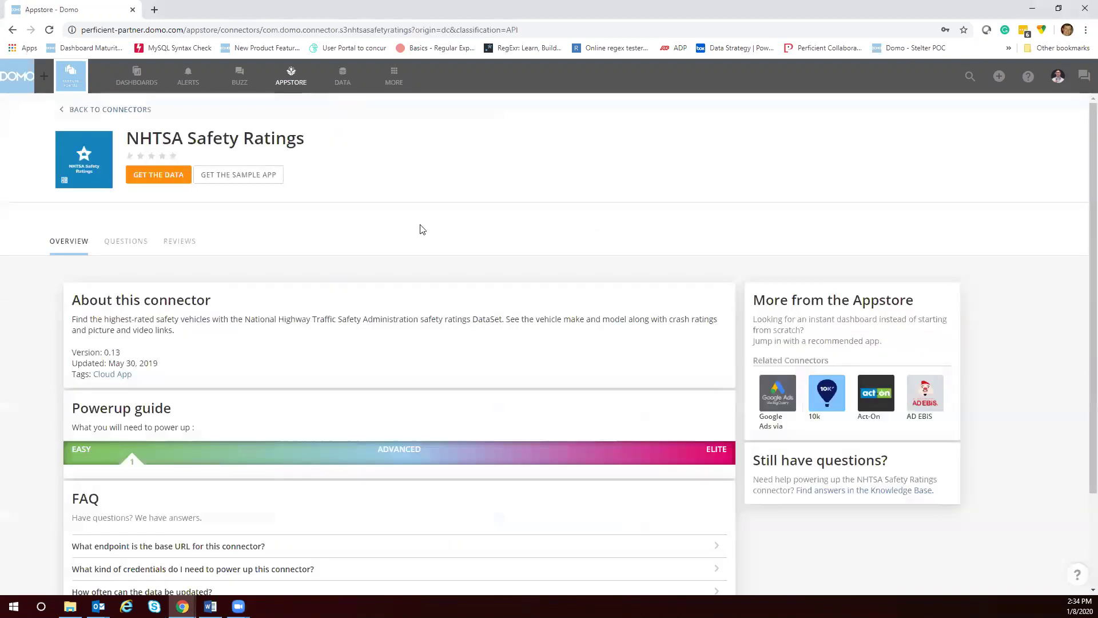
Step: Create the dataset on the monthly schedule, name it 'matt demo', and save it
click(157, 177)
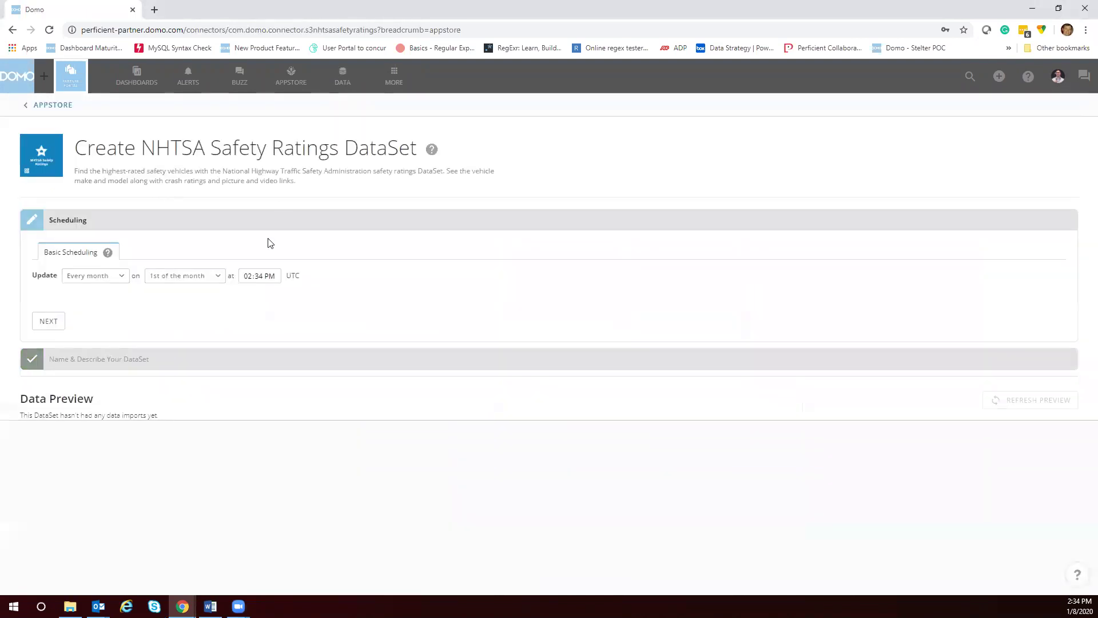
click(48, 321)
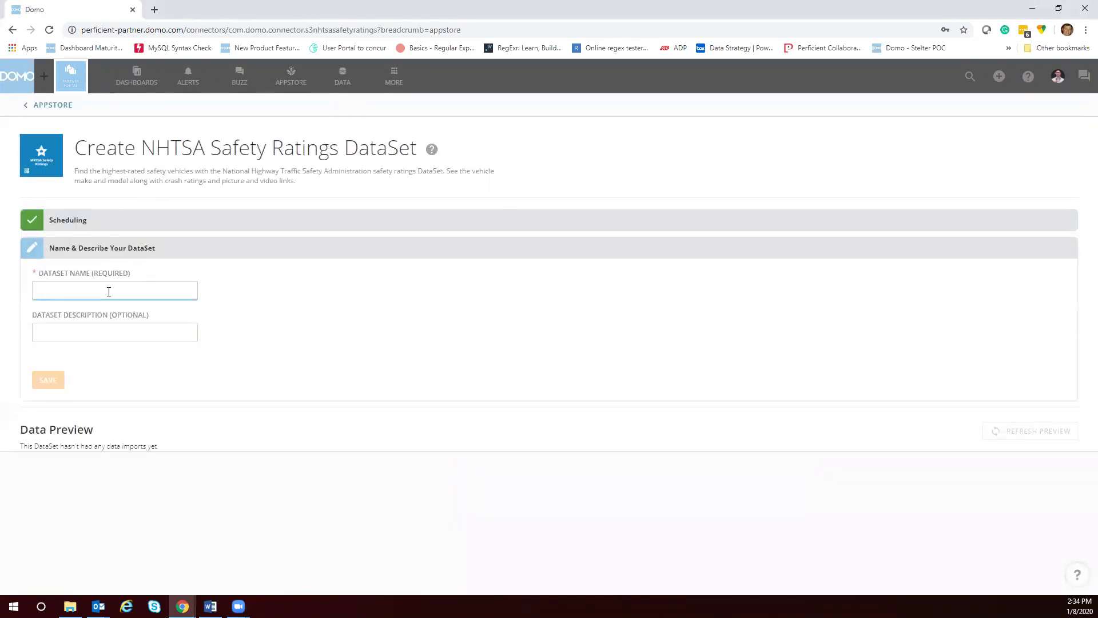
text(matt dem)
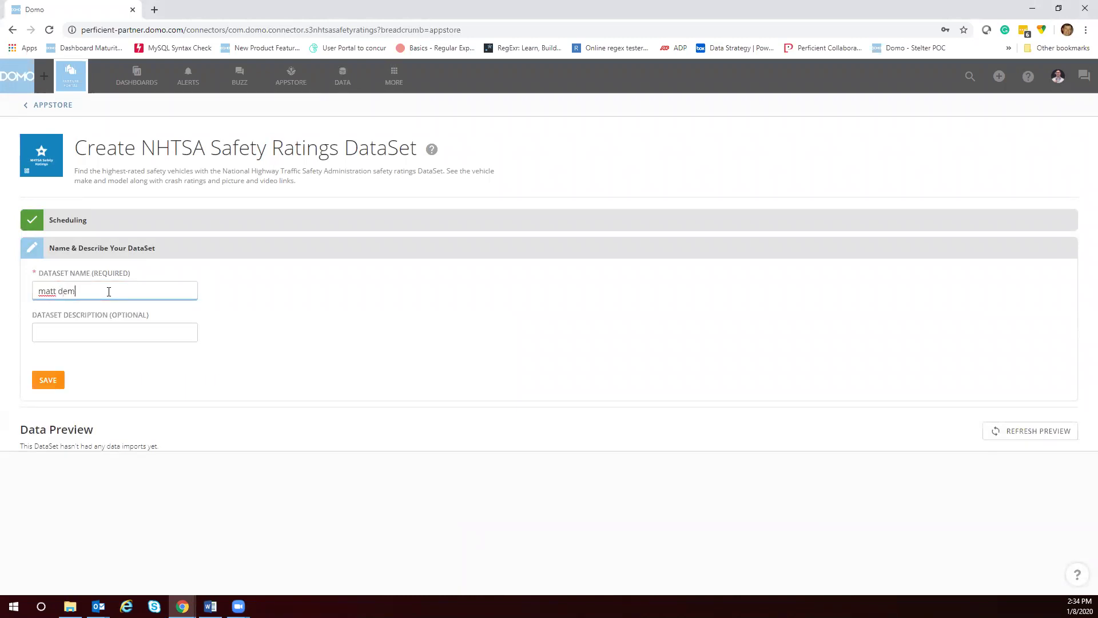
text(o)
key(ctrl+a)
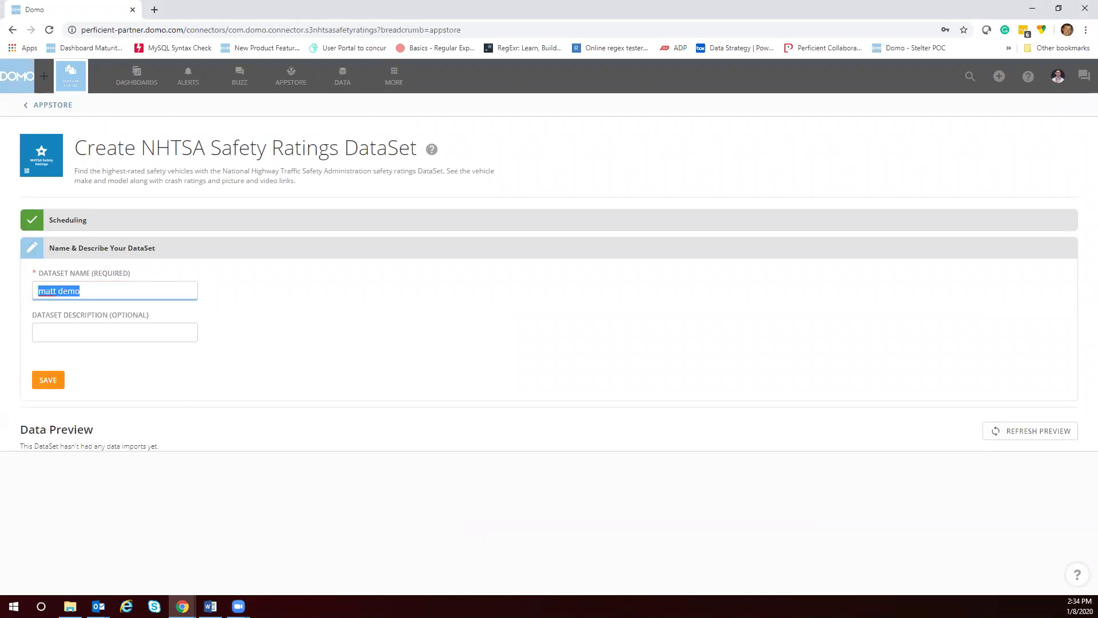
click(43, 382)
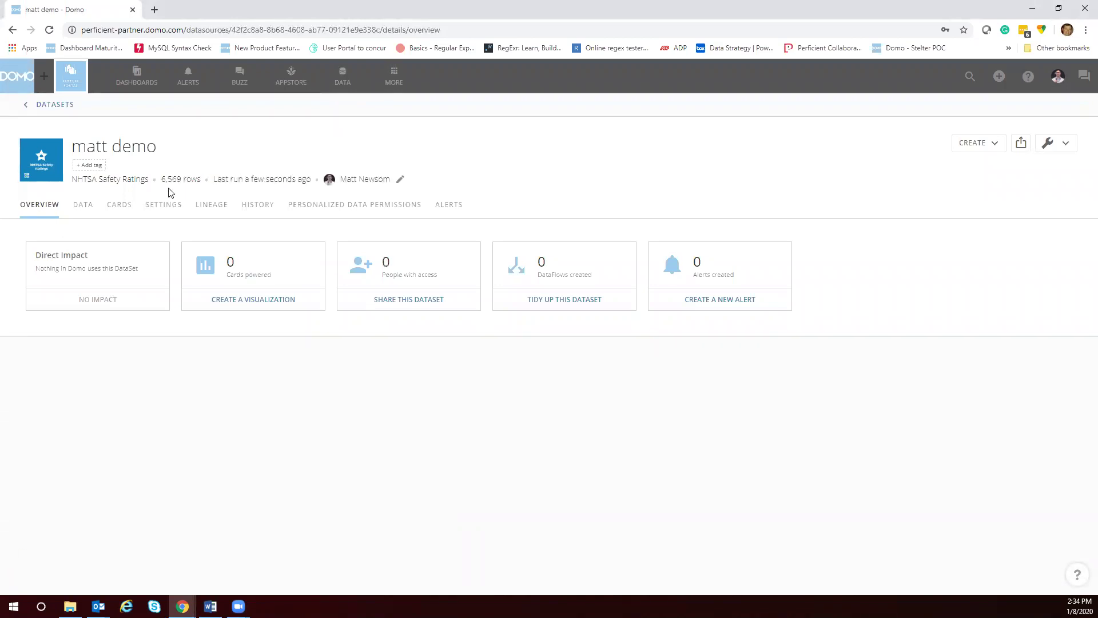
Step: Browse the dataset's rows and column stats, then page right to the ModelYear and Make columns
click(84, 207)
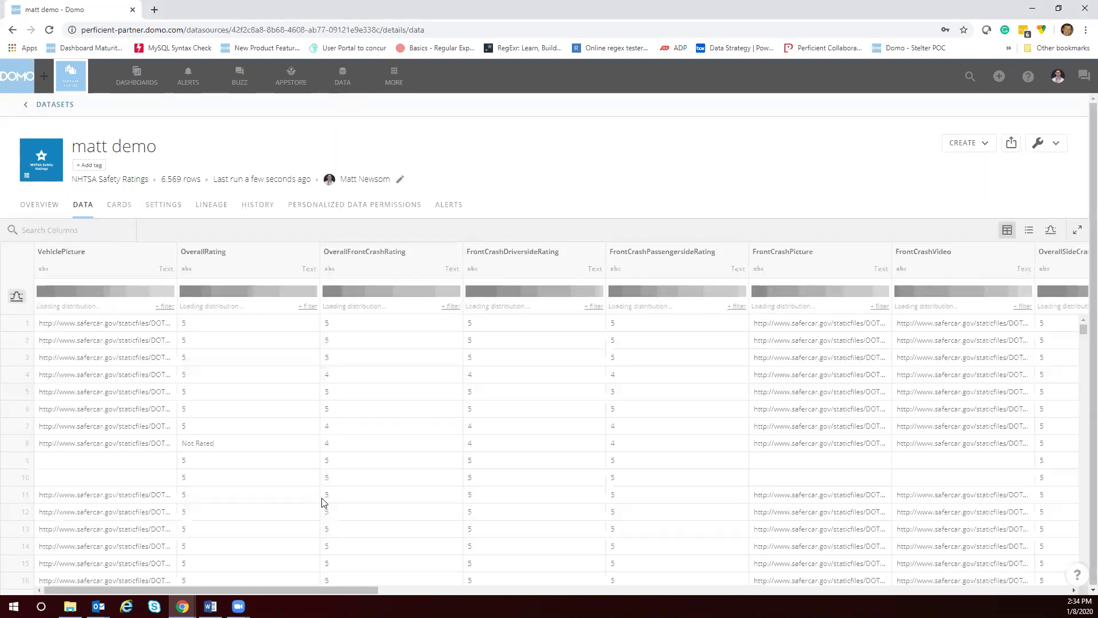
click(1051, 231)
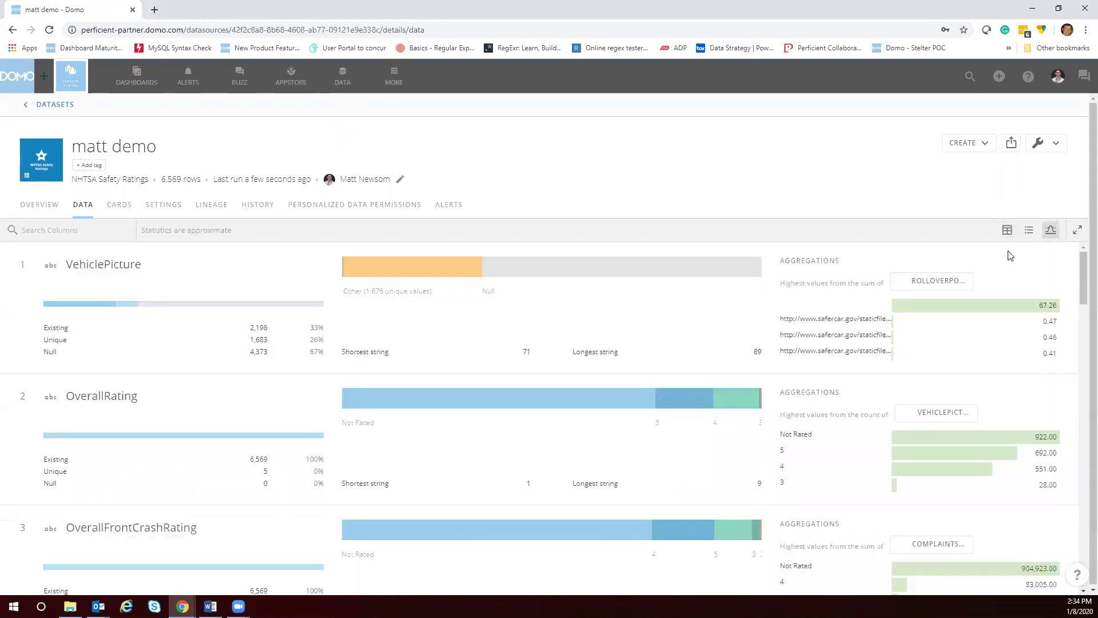
click(1007, 231)
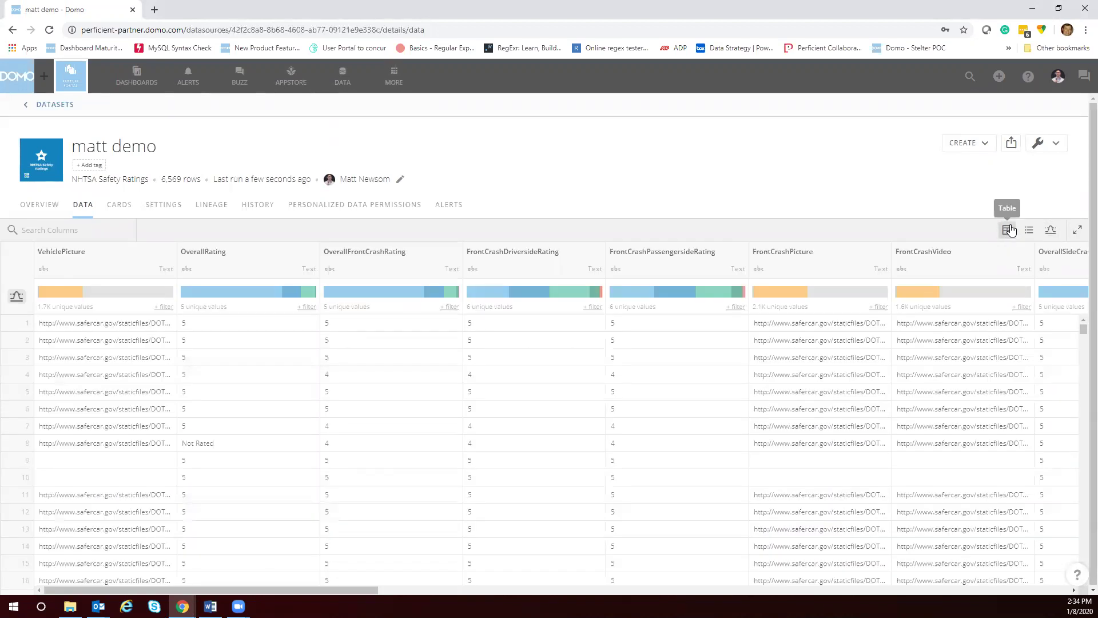
click(909, 591)
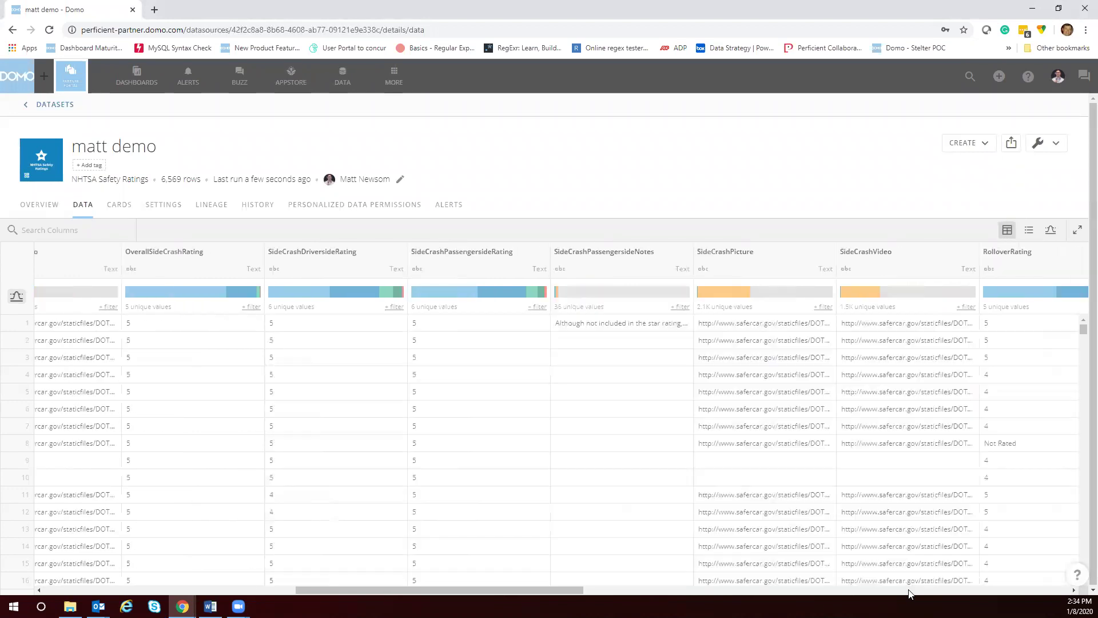
click(909, 591)
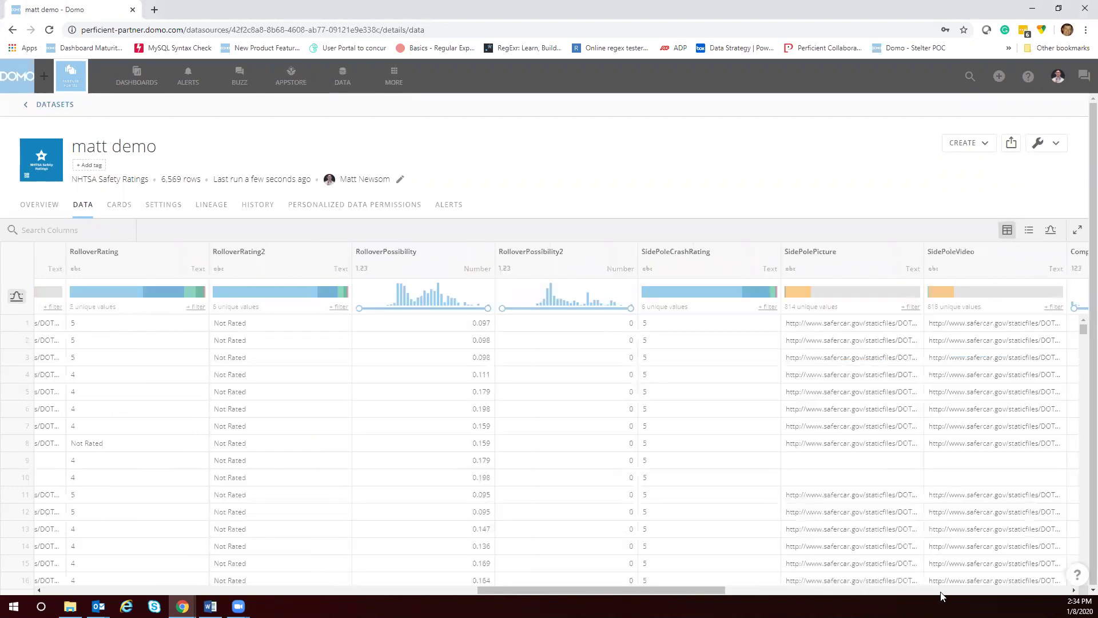
click(940, 591)
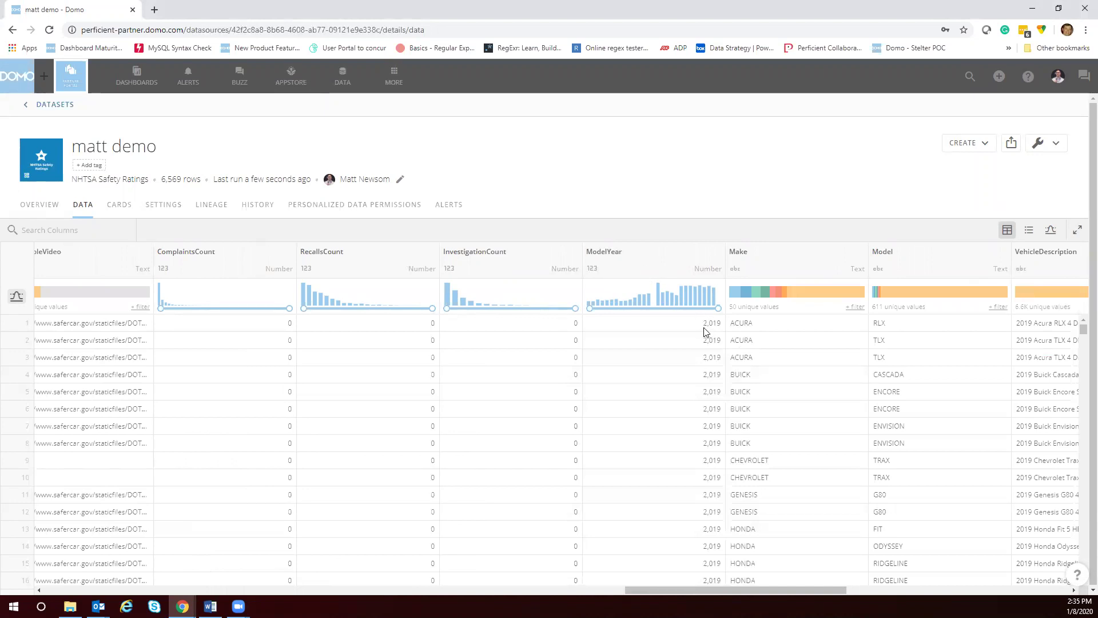
Step: Start a new Magic ETL dataflow from this dataset
click(972, 145)
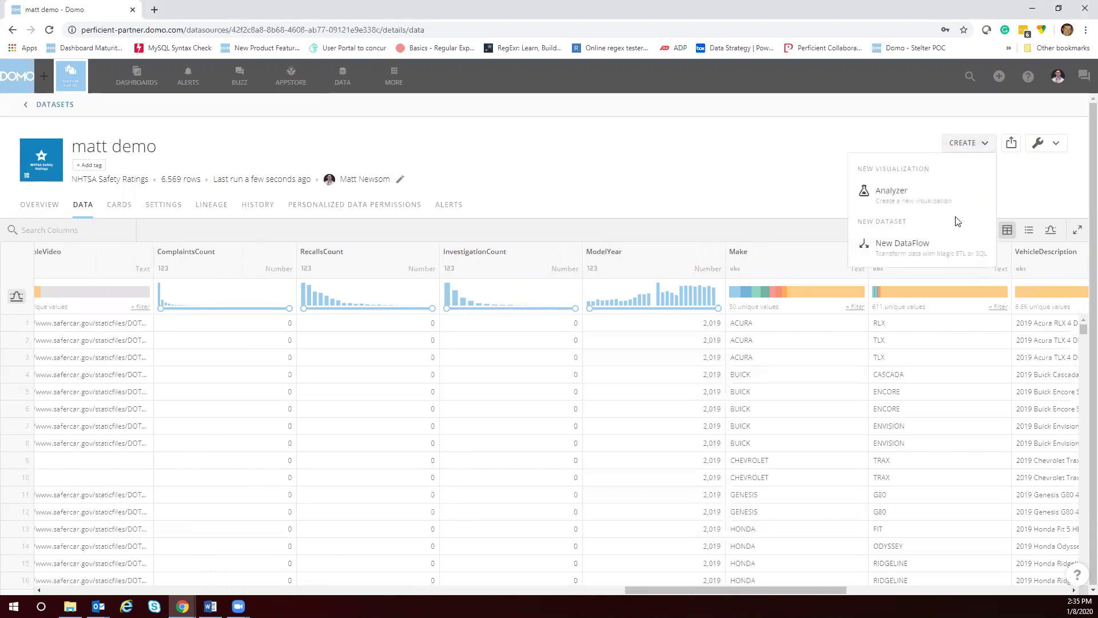
click(908, 244)
click(452, 312)
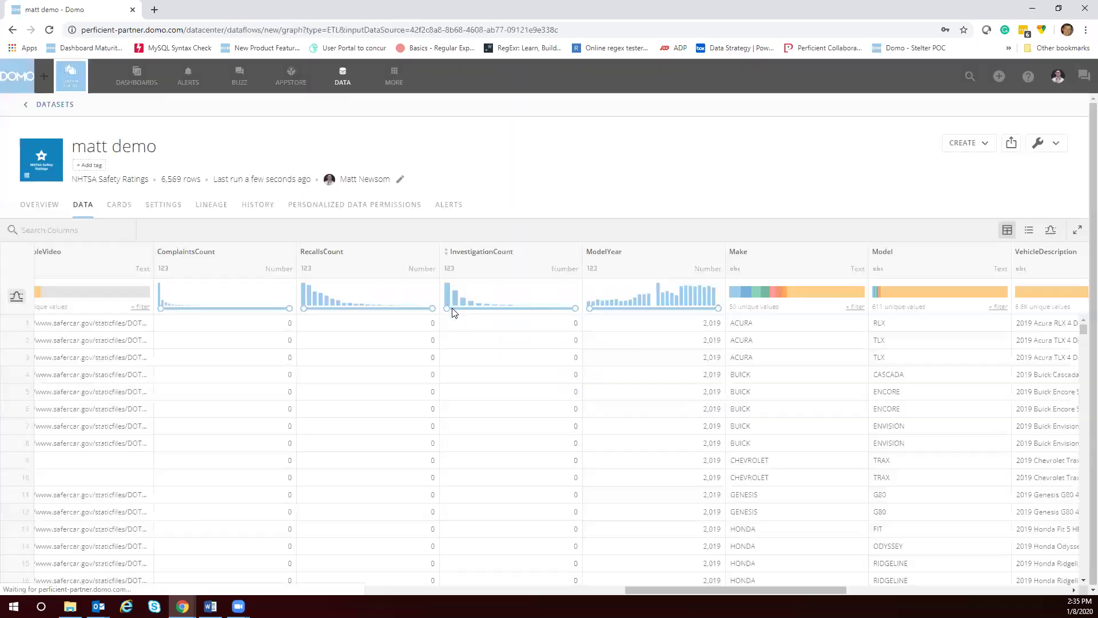
Step: Add a Set Column Type step that changes the ModelYear column to Text
click(80, 313)
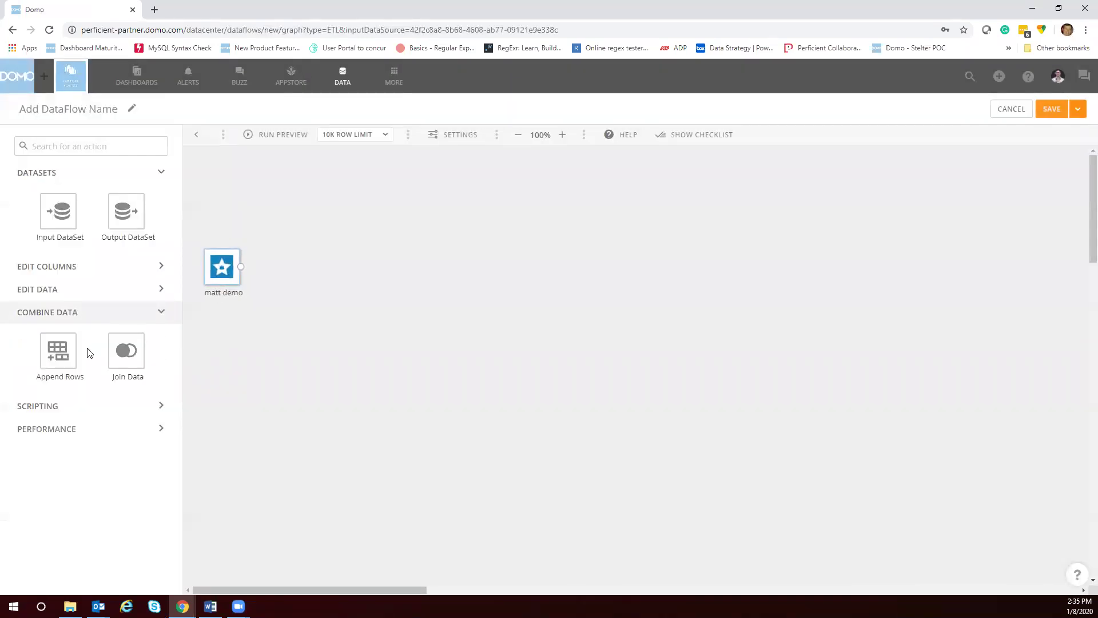
click(74, 289)
click(73, 266)
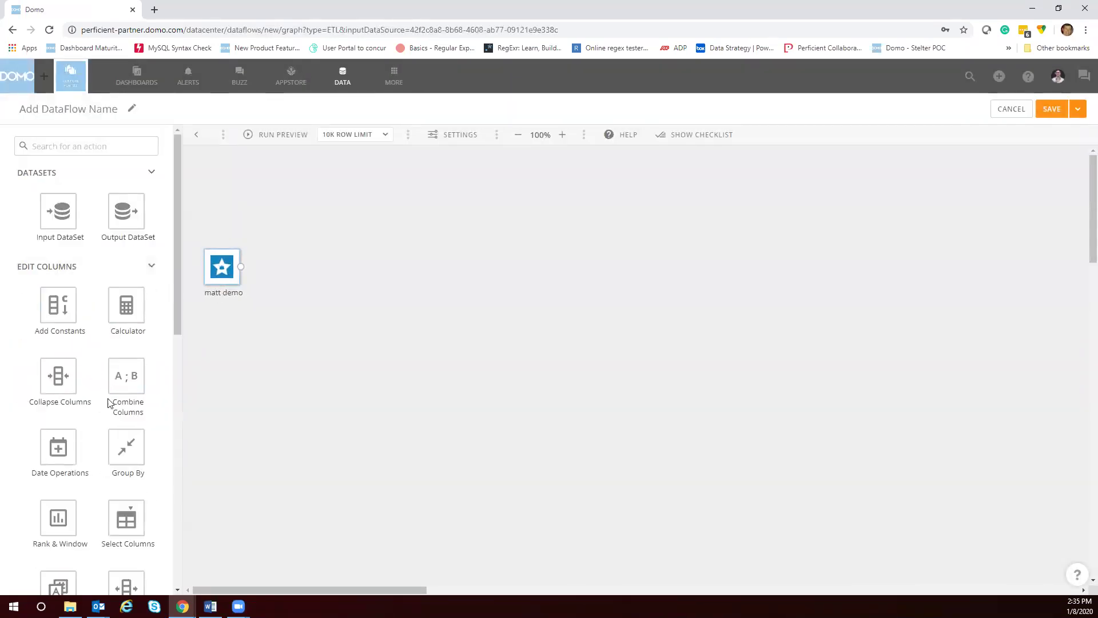
scroll(109, 402, down, 4)
drag(58, 361, 286, 273)
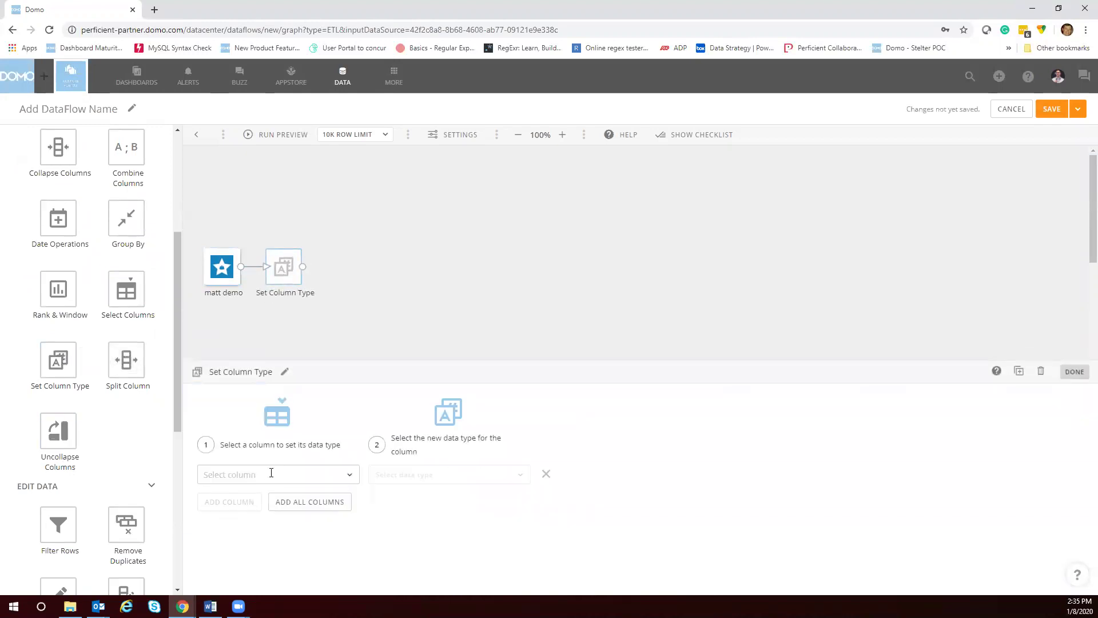
click(271, 472)
text(mode)
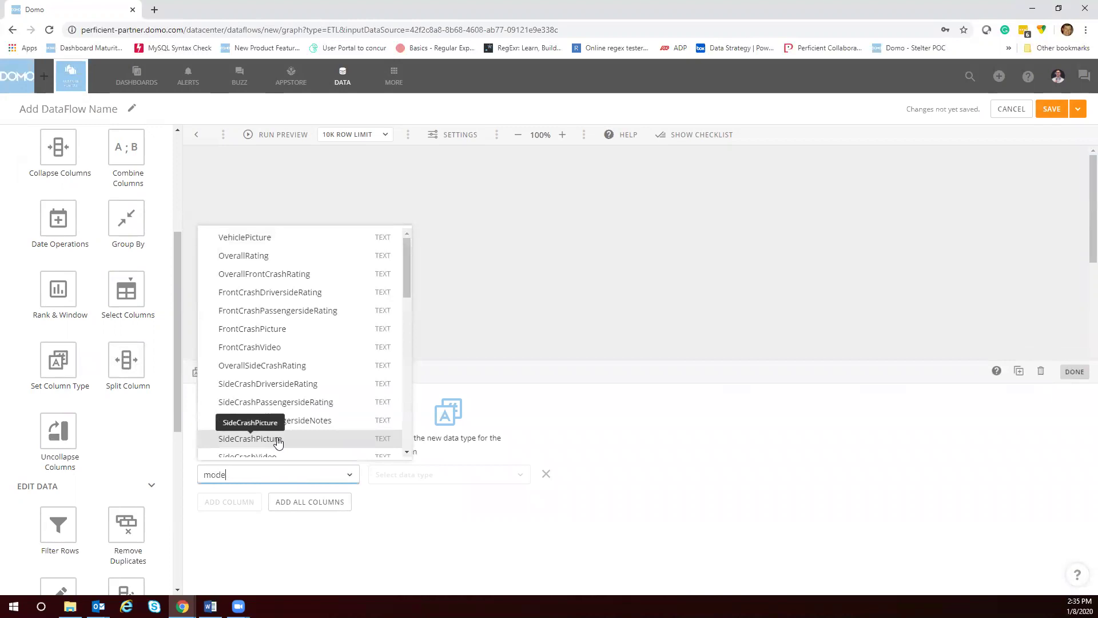
click(287, 501)
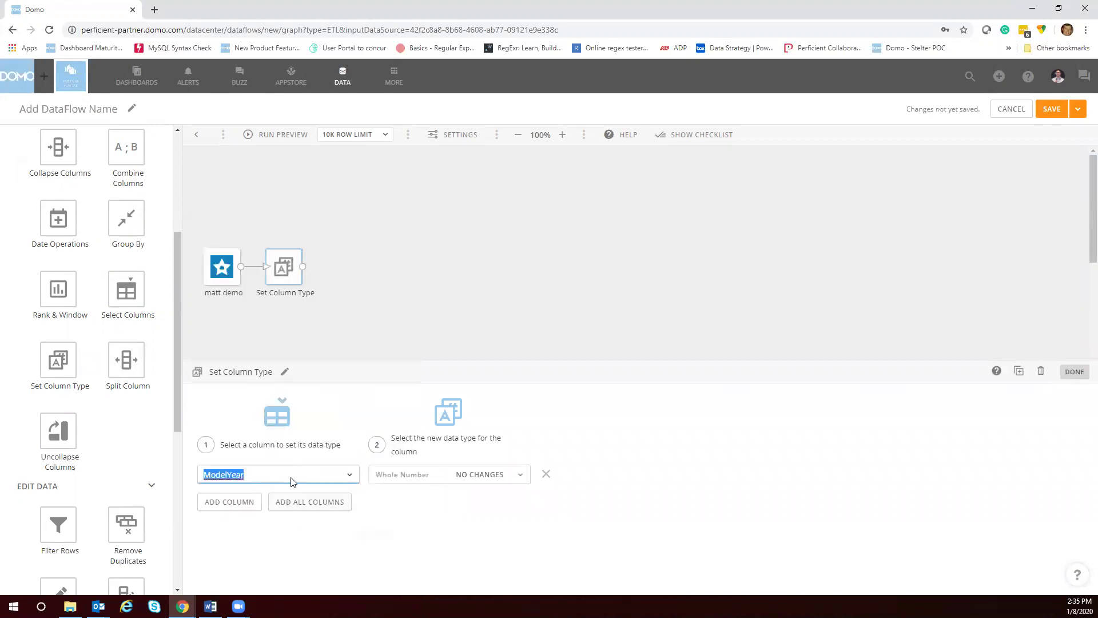
click(394, 474)
click(416, 363)
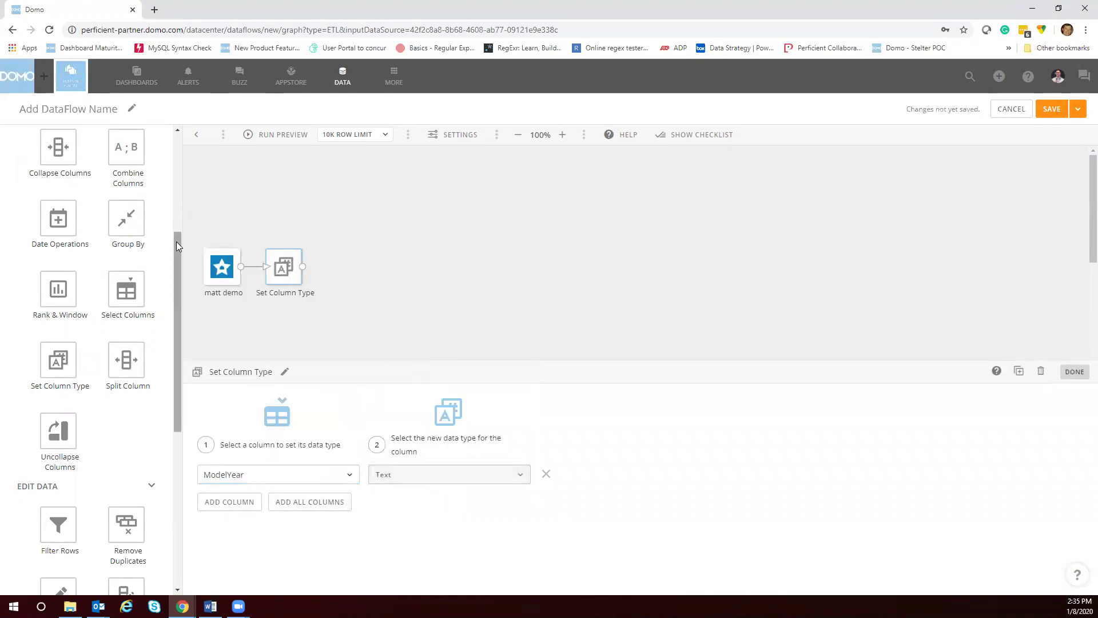
drag(176, 241, 177, 138)
Step: Add an output dataset named 'matt vid demo' and give the dataflow the same name
drag(129, 213, 380, 274)
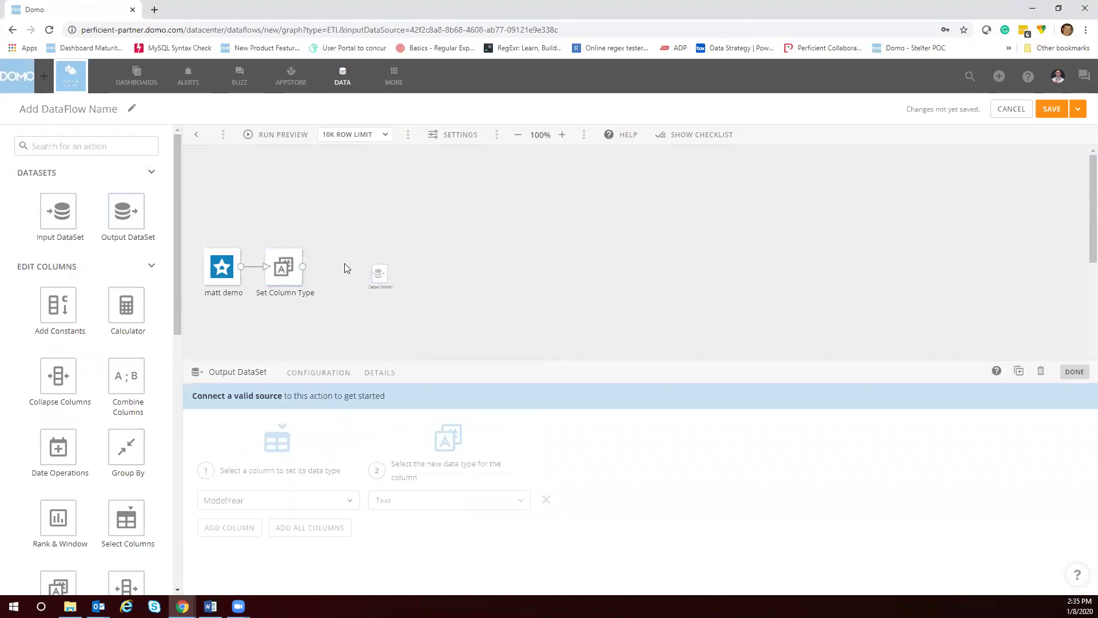
click(305, 400)
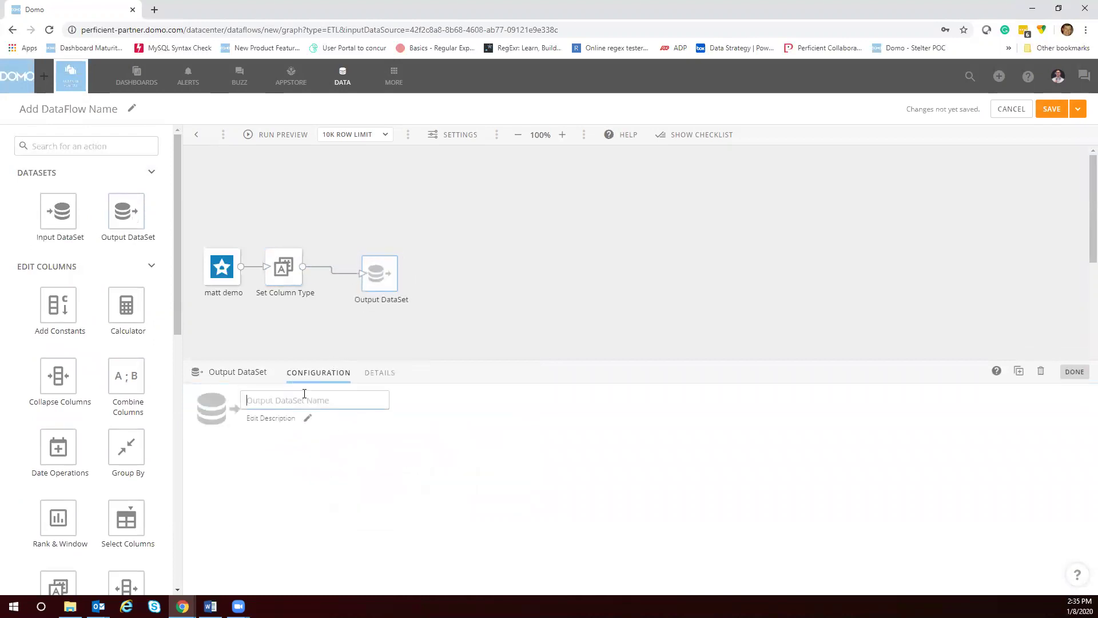
text(matt vid demo)
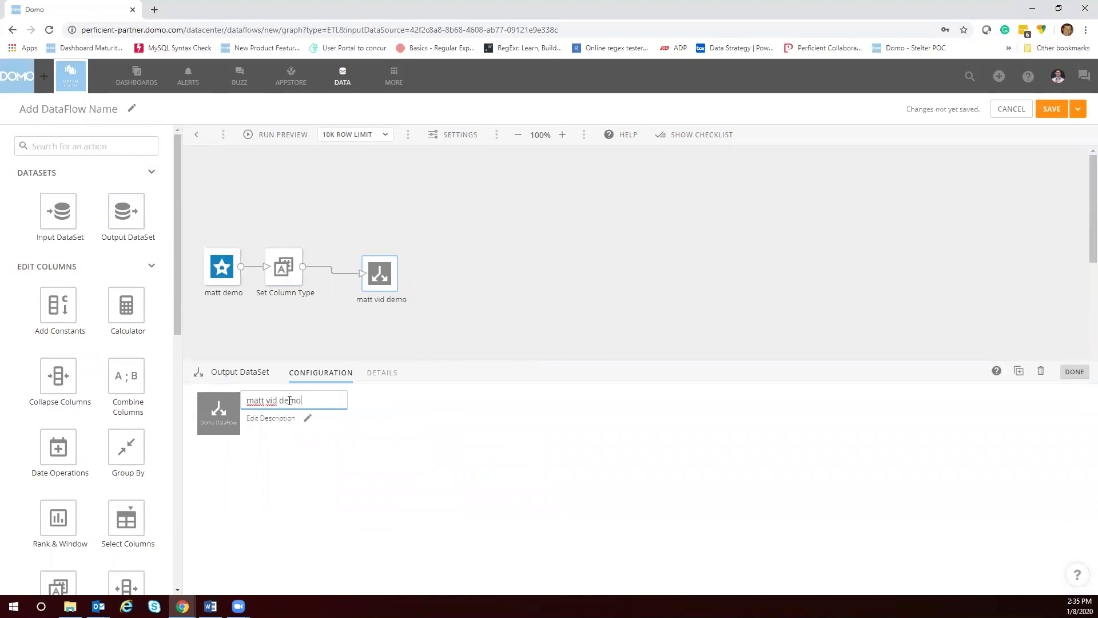
key(ctrl+a)
key(ctrl+c)
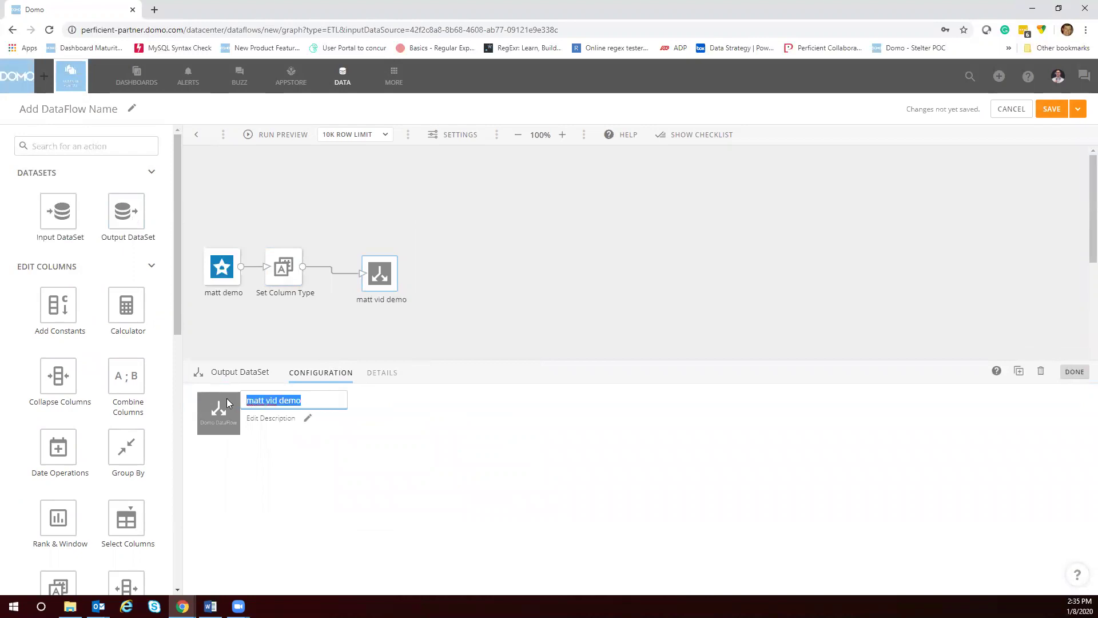
click(54, 113)
key(ctrl+v)
Step: Save and run the dataflow
click(1077, 109)
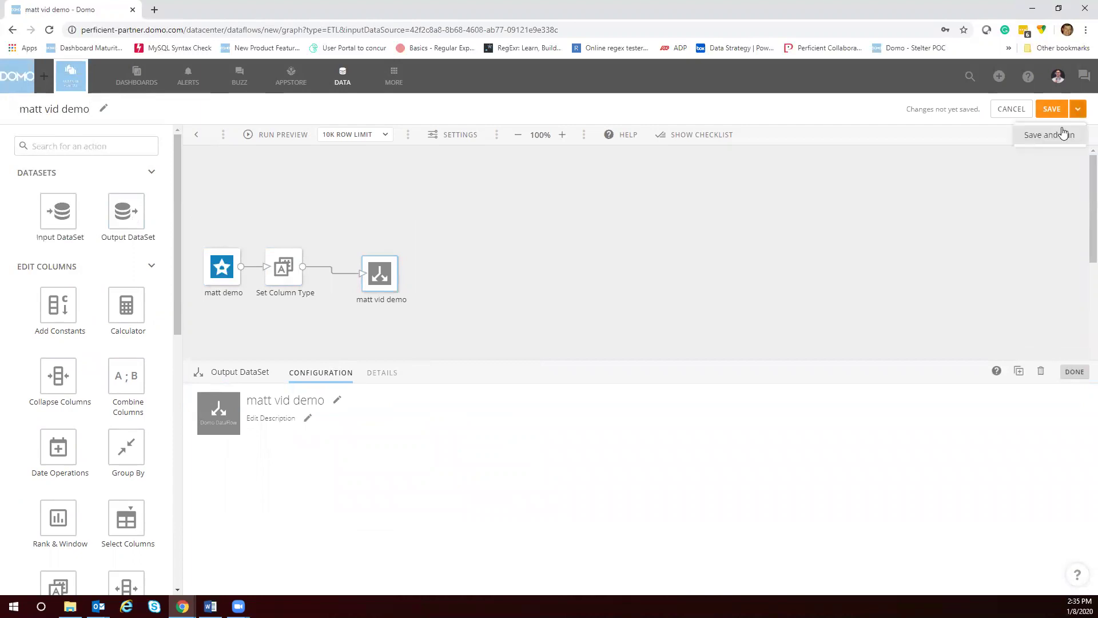
click(1048, 139)
click(726, 400)
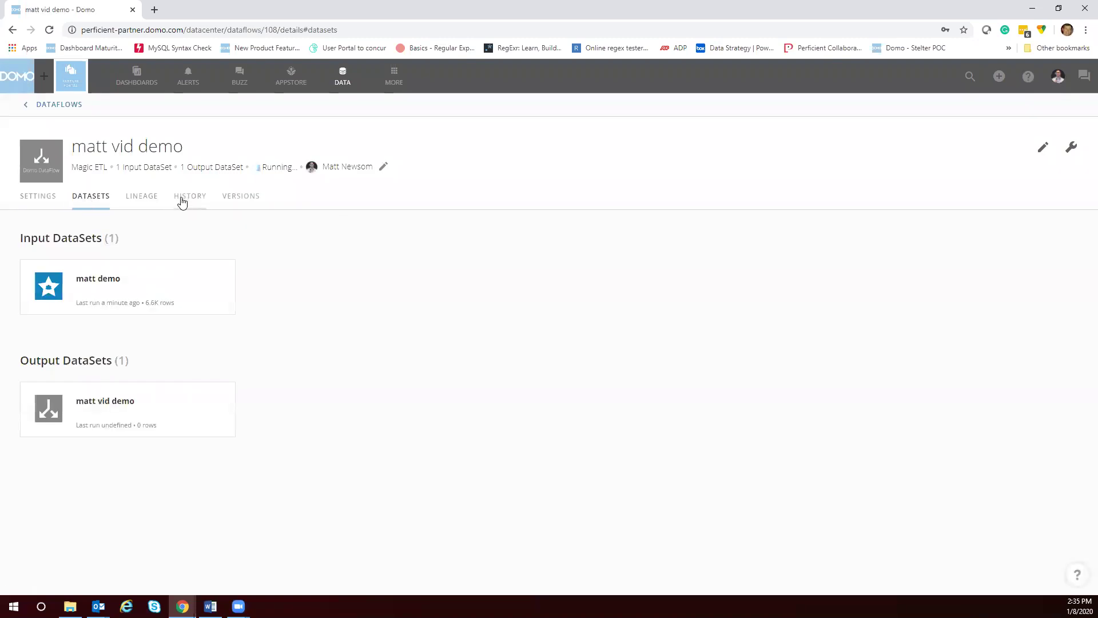
Step: Check the dataflow's run history, then list its input and output datasets
click(191, 199)
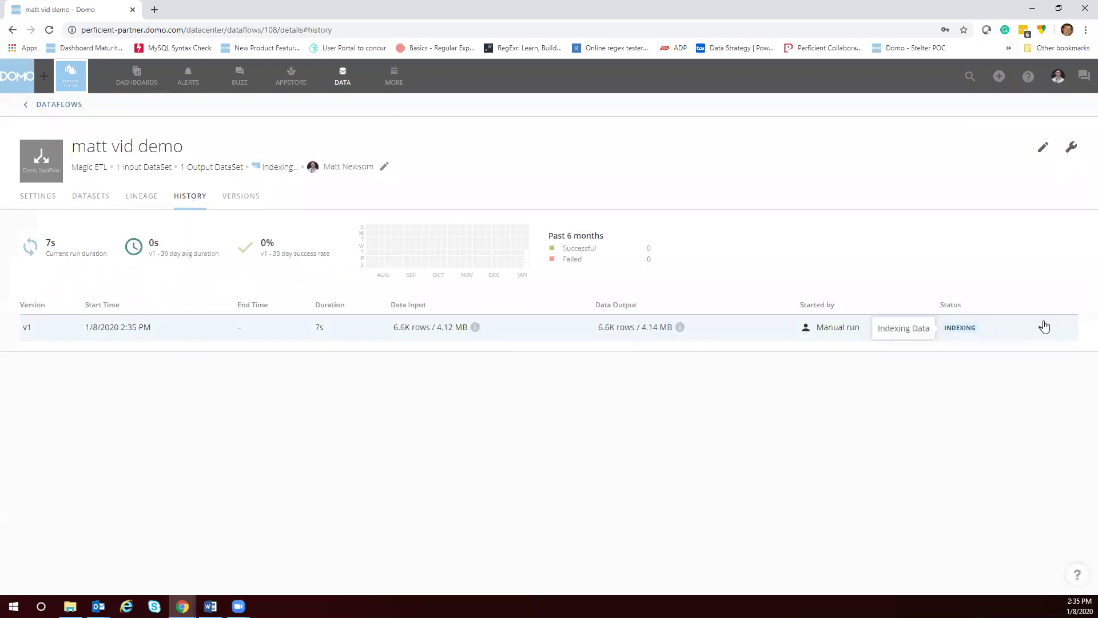
click(86, 197)
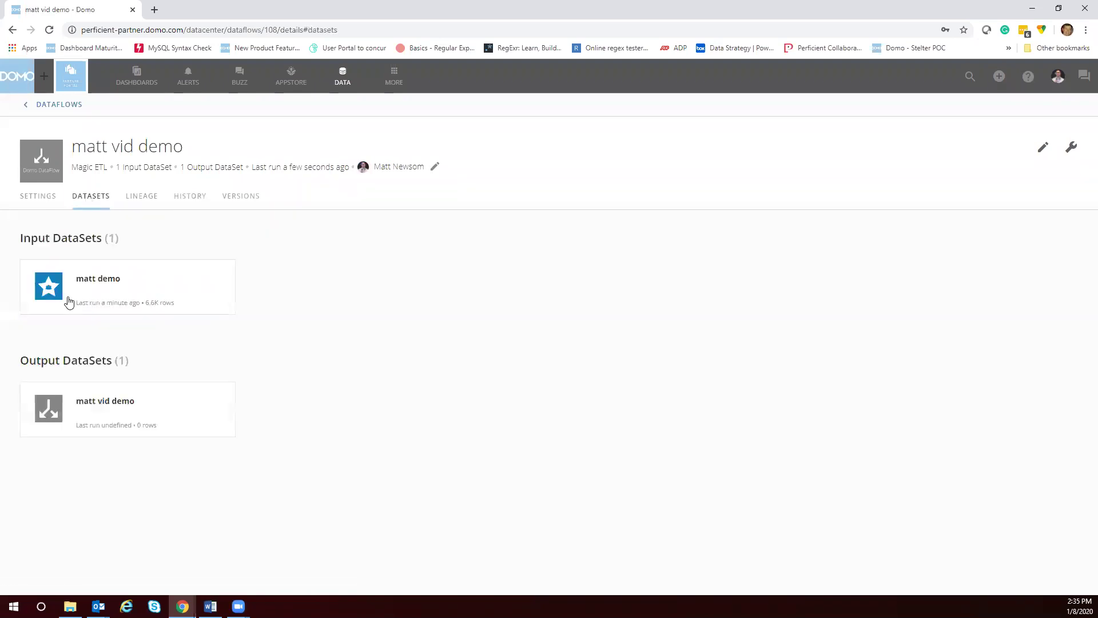
Step: Open the matt vid demo output dataset and add a new card from its Cards list
click(126, 413)
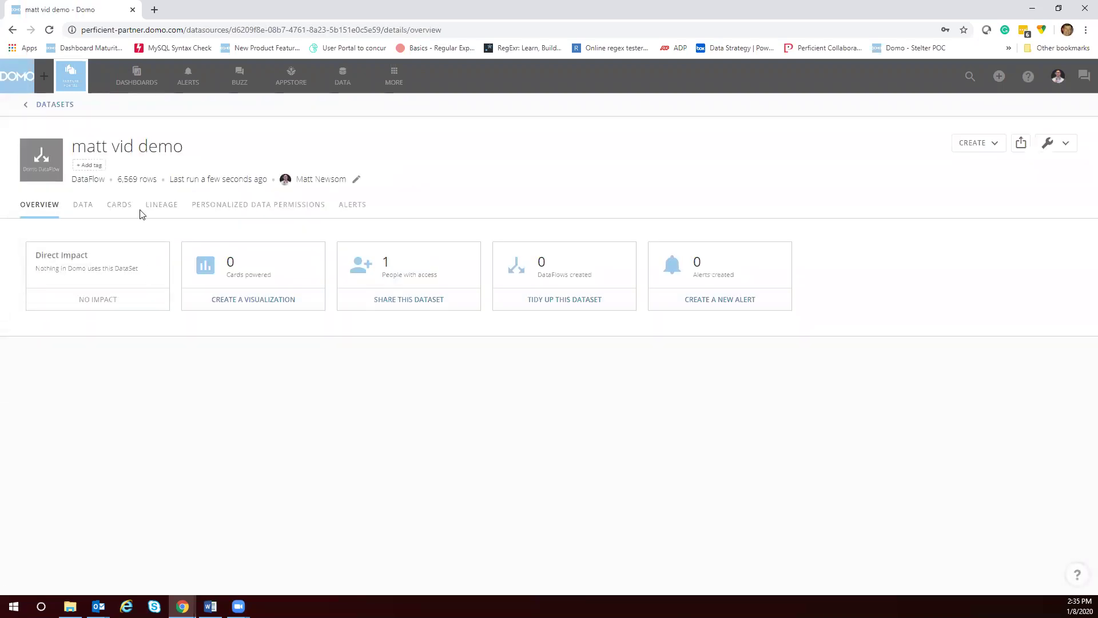
click(112, 207)
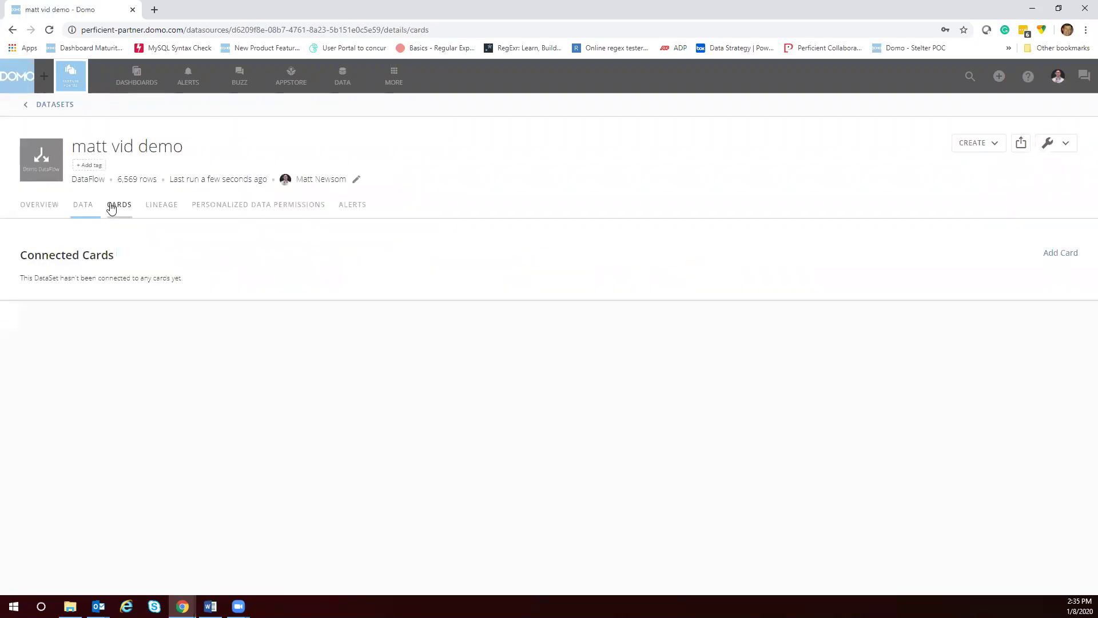
click(1046, 261)
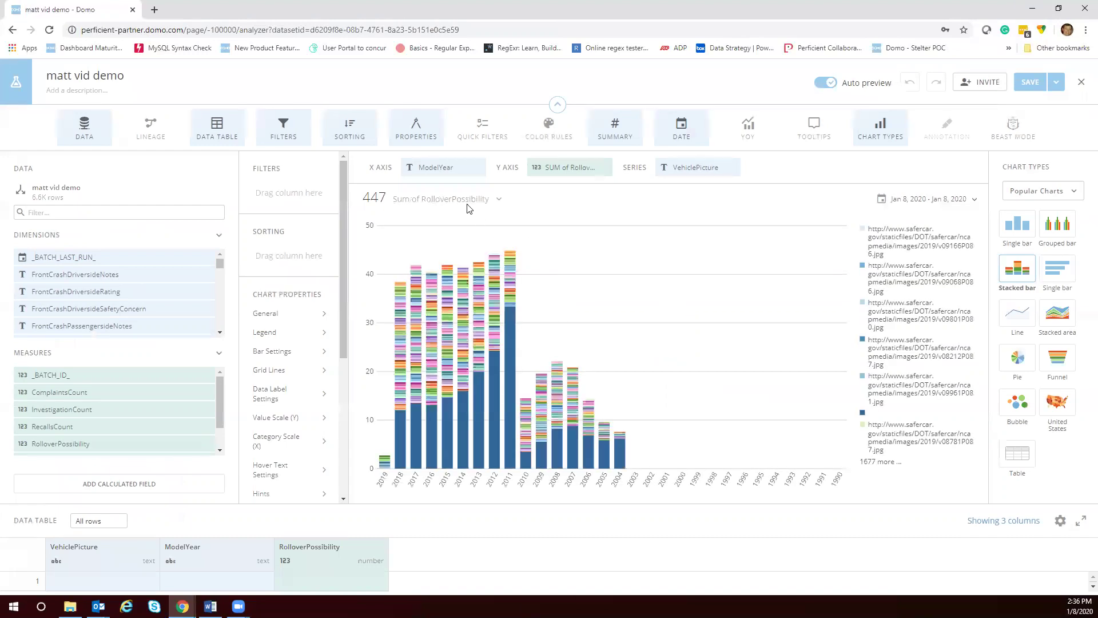
Step: Make the card a pie chart with Make as pie name and RecallsCount as pie value
click(1018, 378)
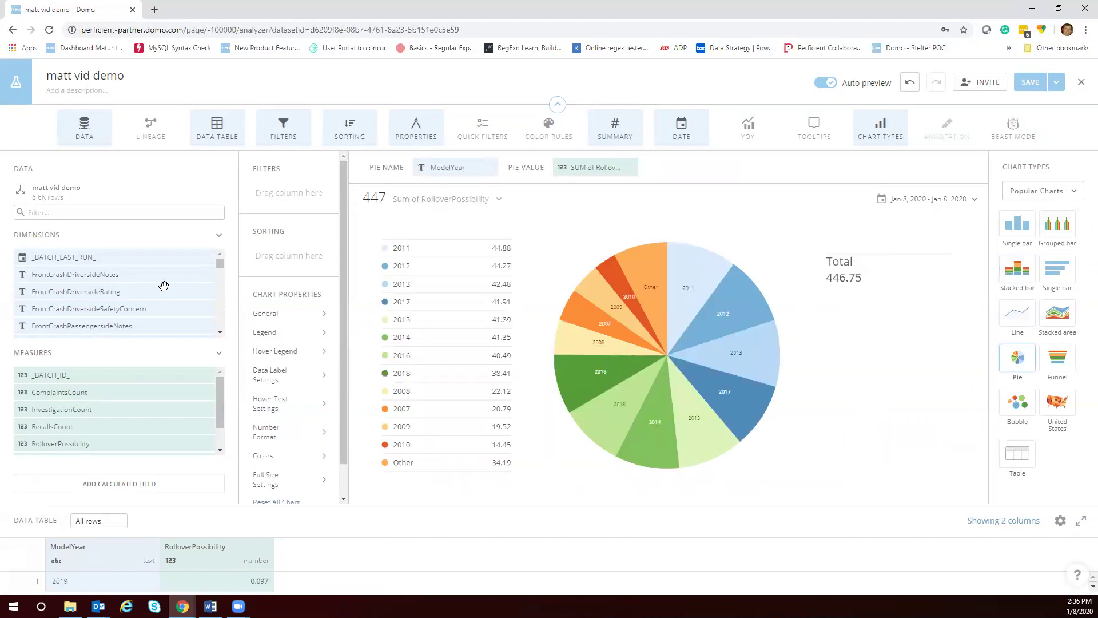
text(make)
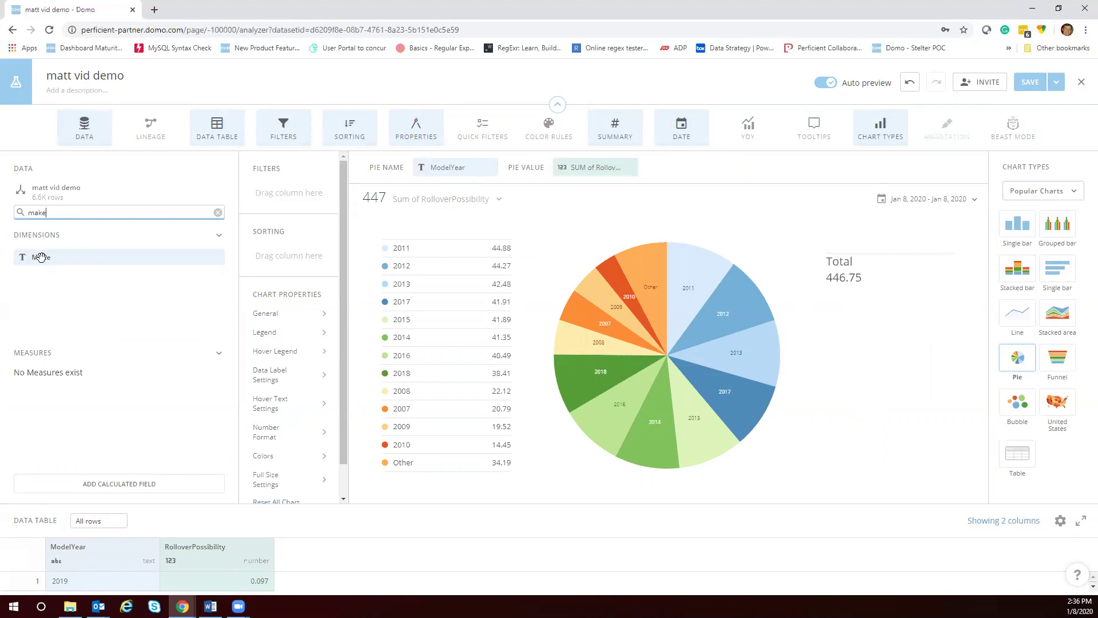
drag(40, 256, 440, 167)
drag(90, 218, 22, 212)
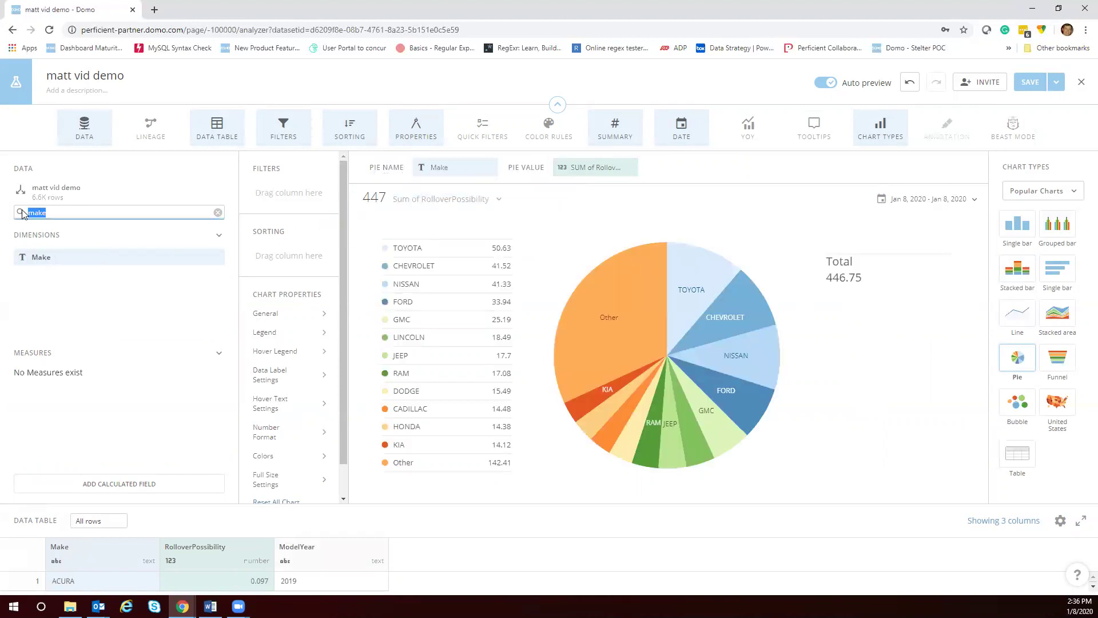
text(ro)
drag(51, 375, 577, 167)
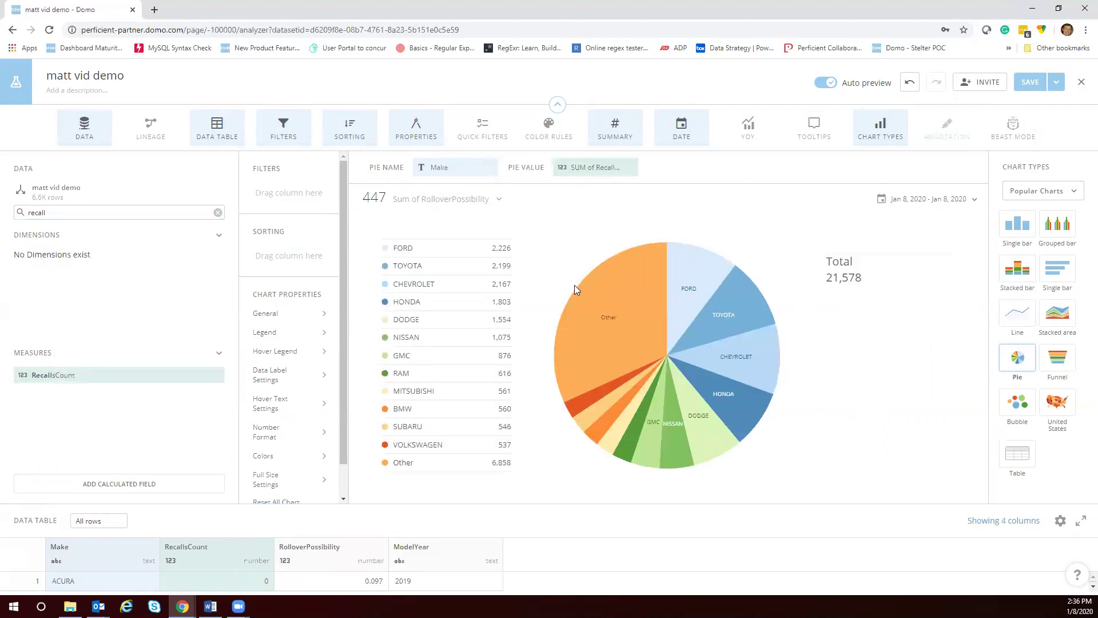
Step: Set the card to show no summary number
click(464, 201)
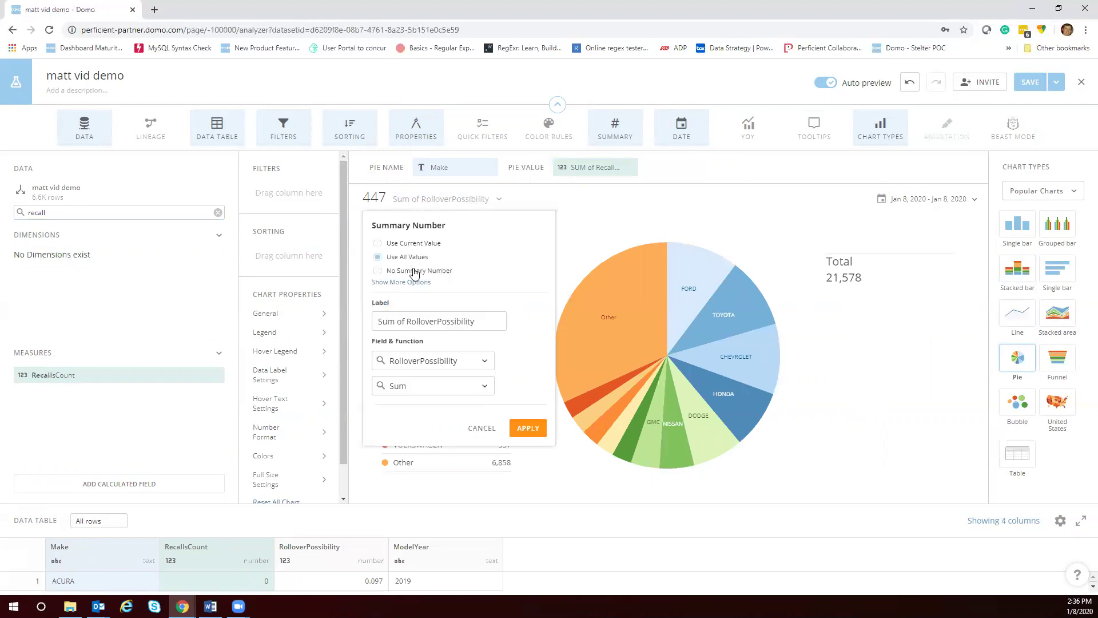
click(377, 270)
click(528, 311)
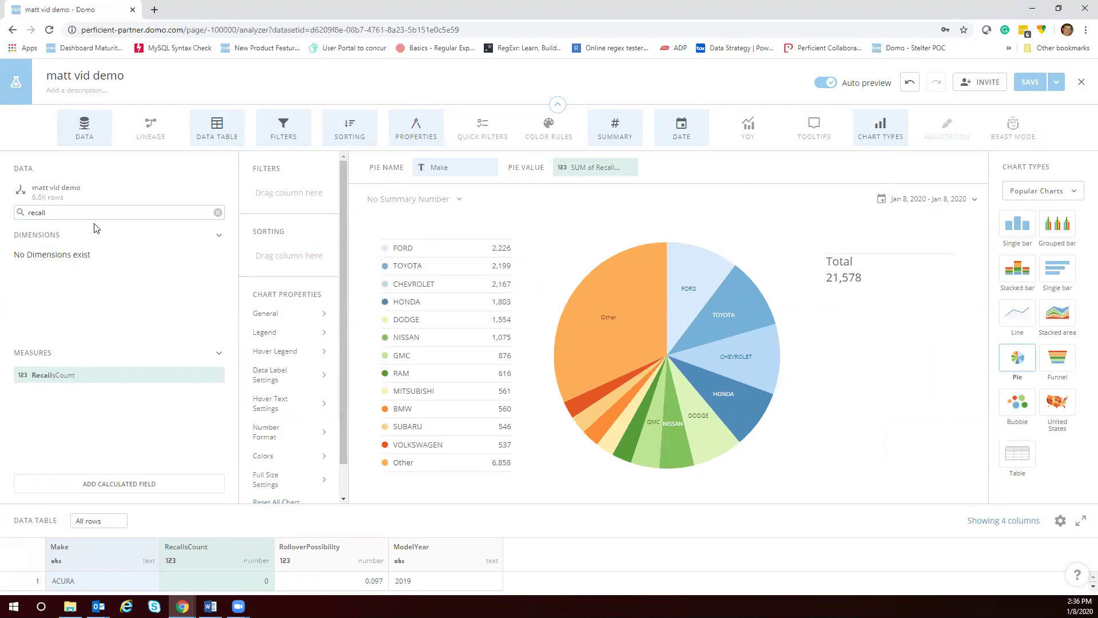
Step: Filter the pie to ModelYear 2018 and 2019, then save and close the card
click(218, 212)
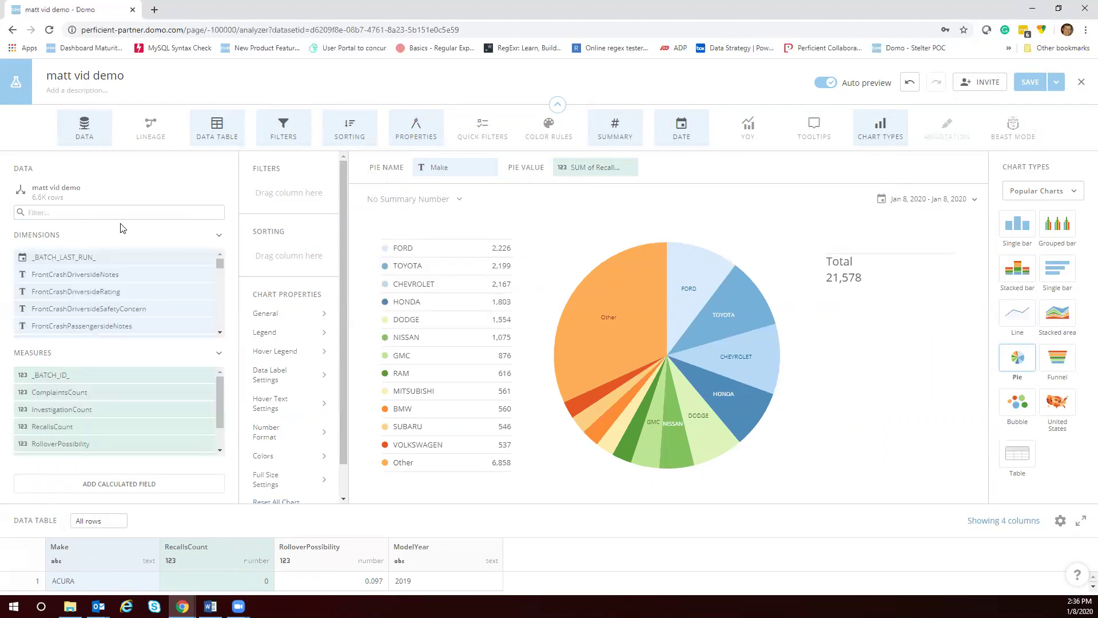
click(101, 212)
text(date)
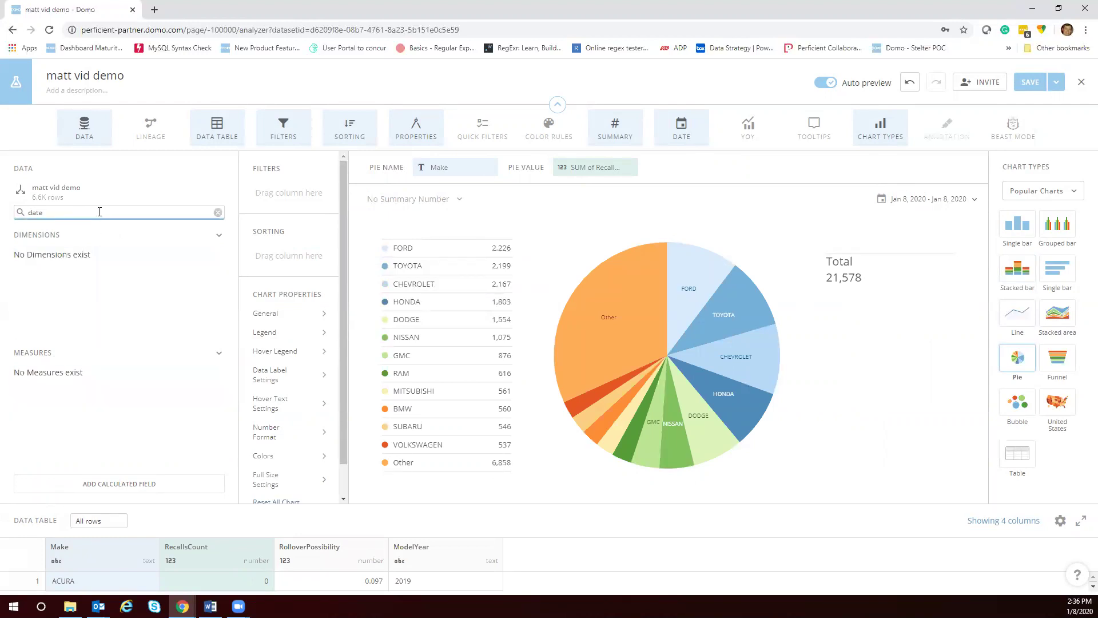
drag(100, 212, 12, 215)
text(model)
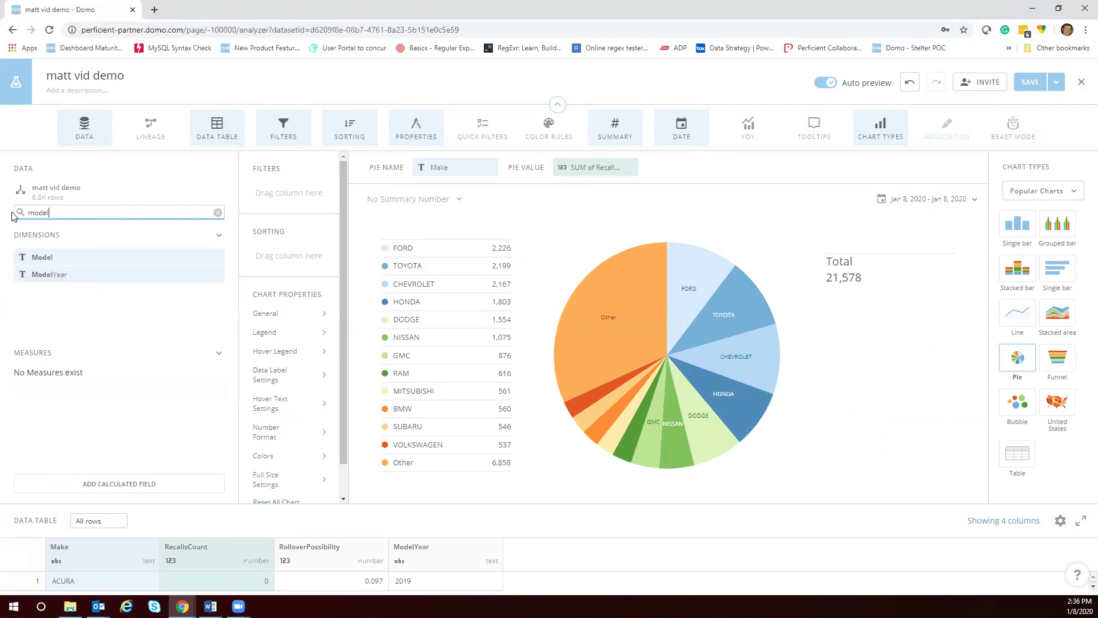
drag(46, 275, 239, 198)
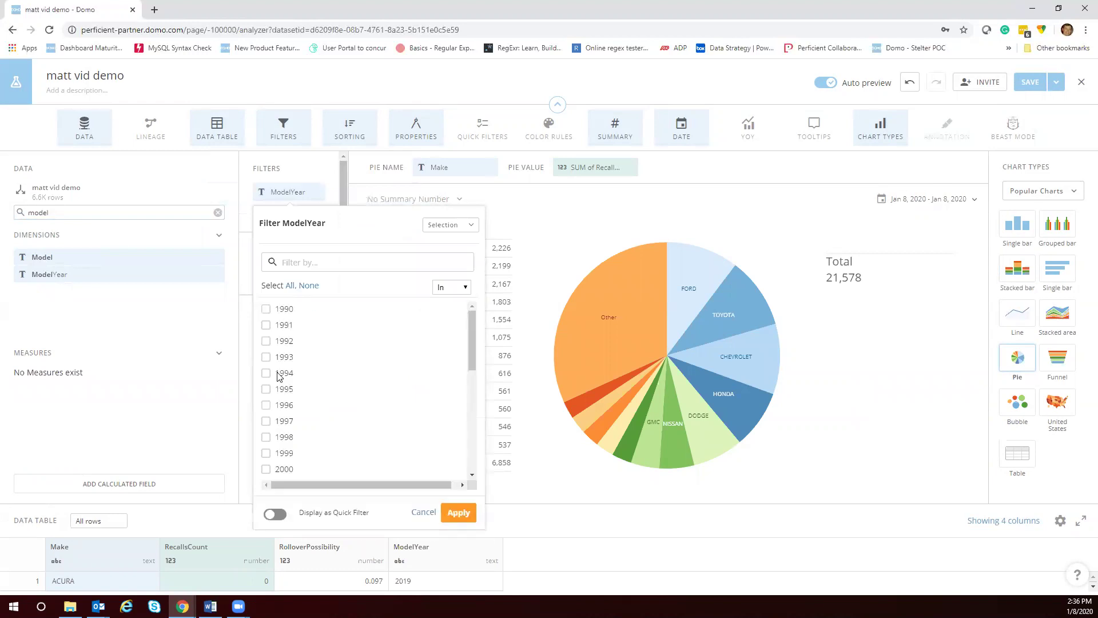
scroll(345, 444, down, 5)
click(266, 455)
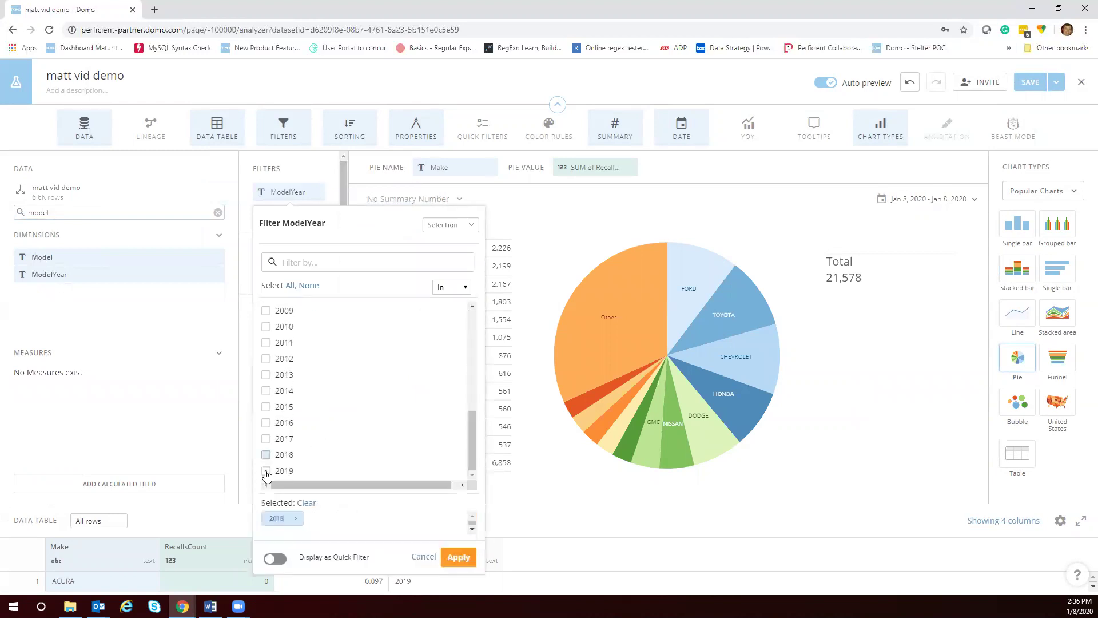
click(266, 472)
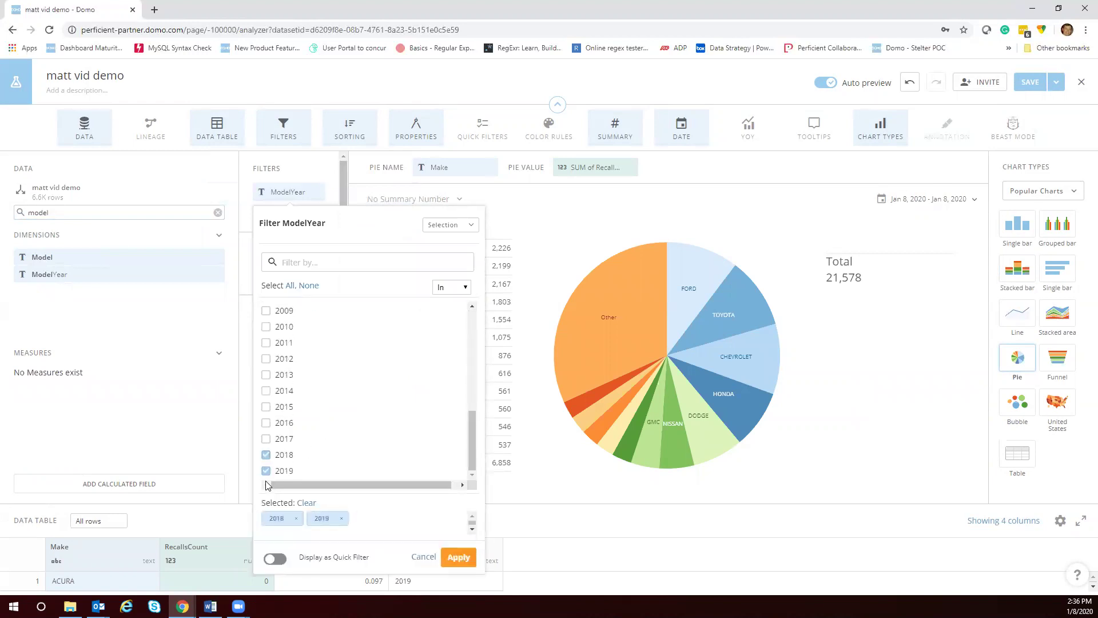
click(457, 557)
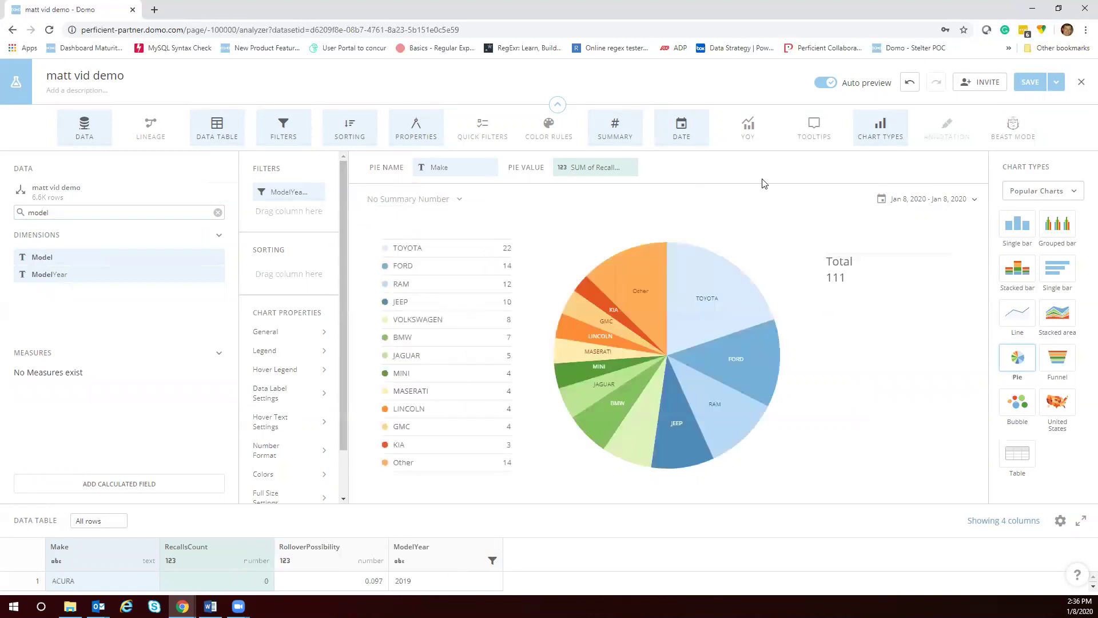
click(1056, 82)
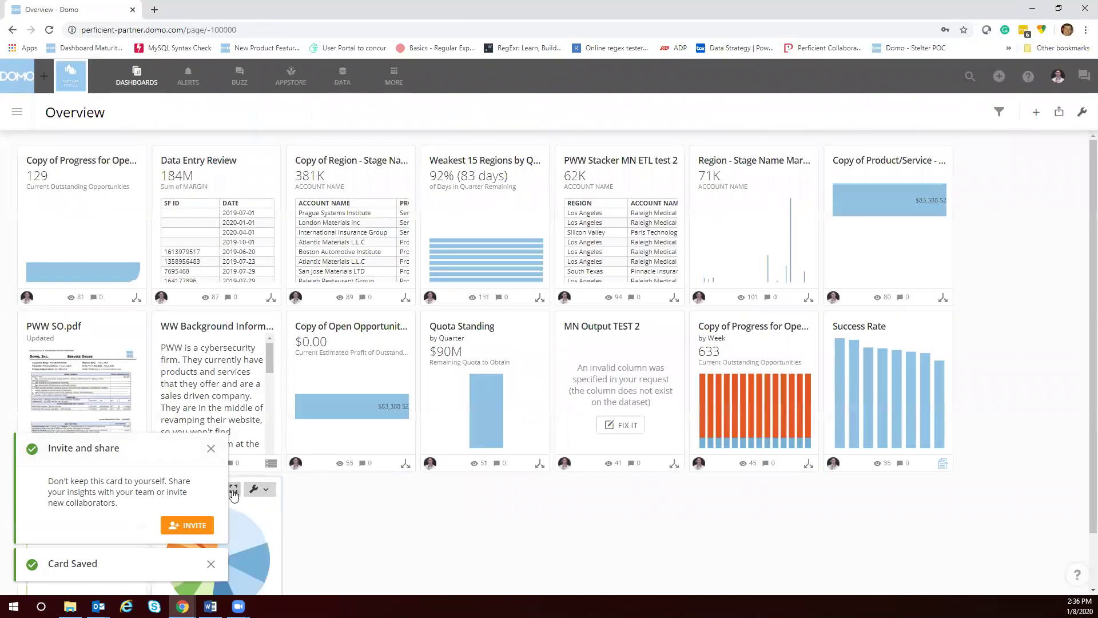
Step: Open the saved pie card and briefly hide then restore the Other slice
click(236, 493)
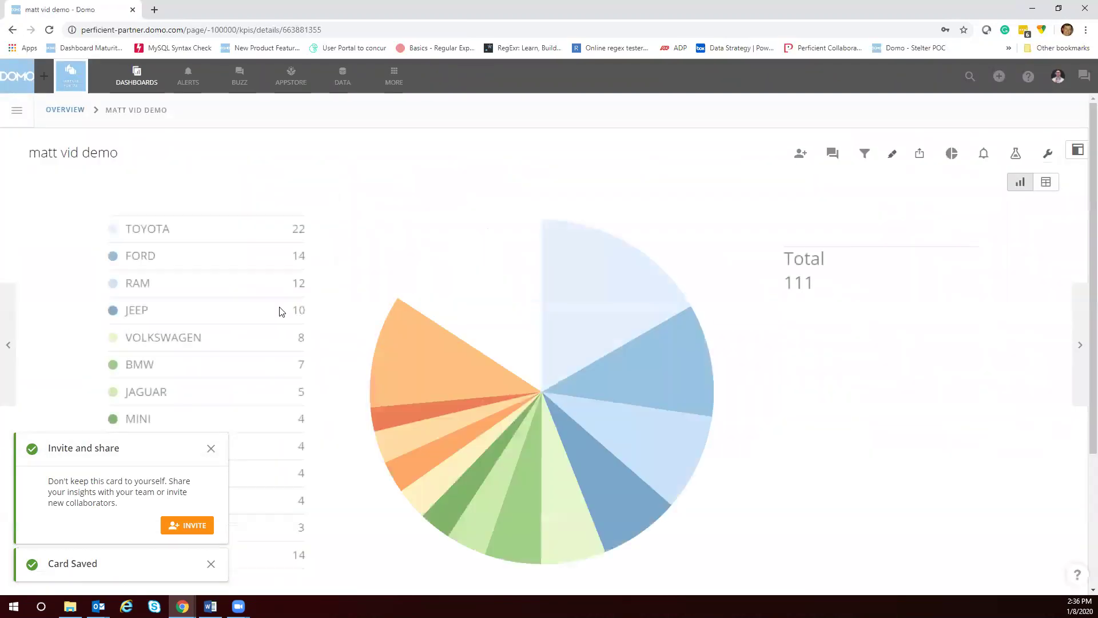
click(211, 449)
click(211, 563)
click(240, 553)
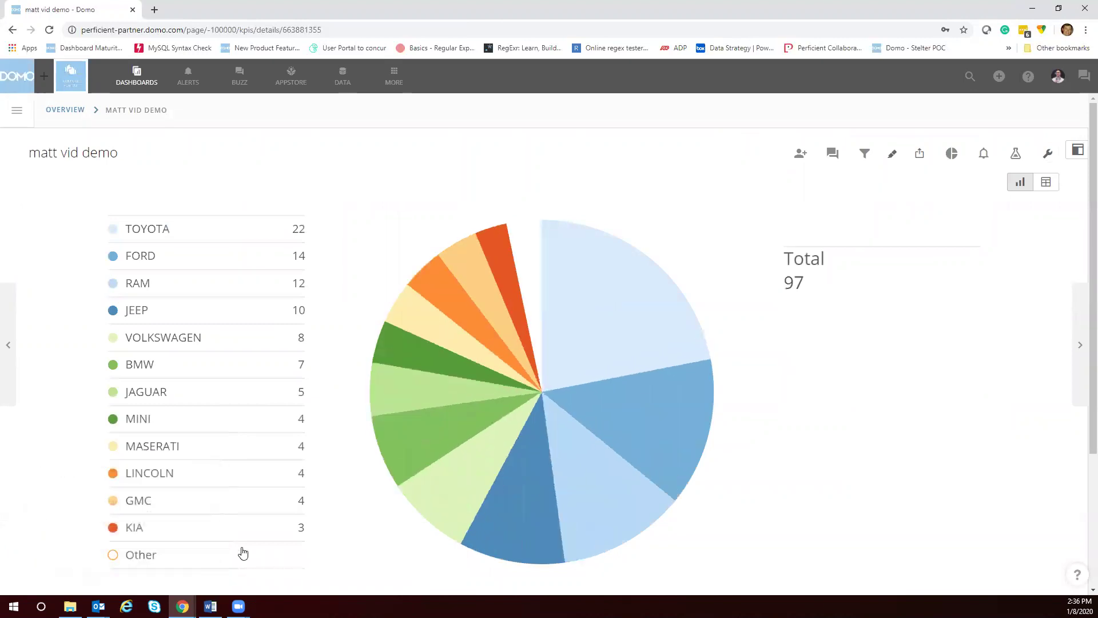
click(174, 565)
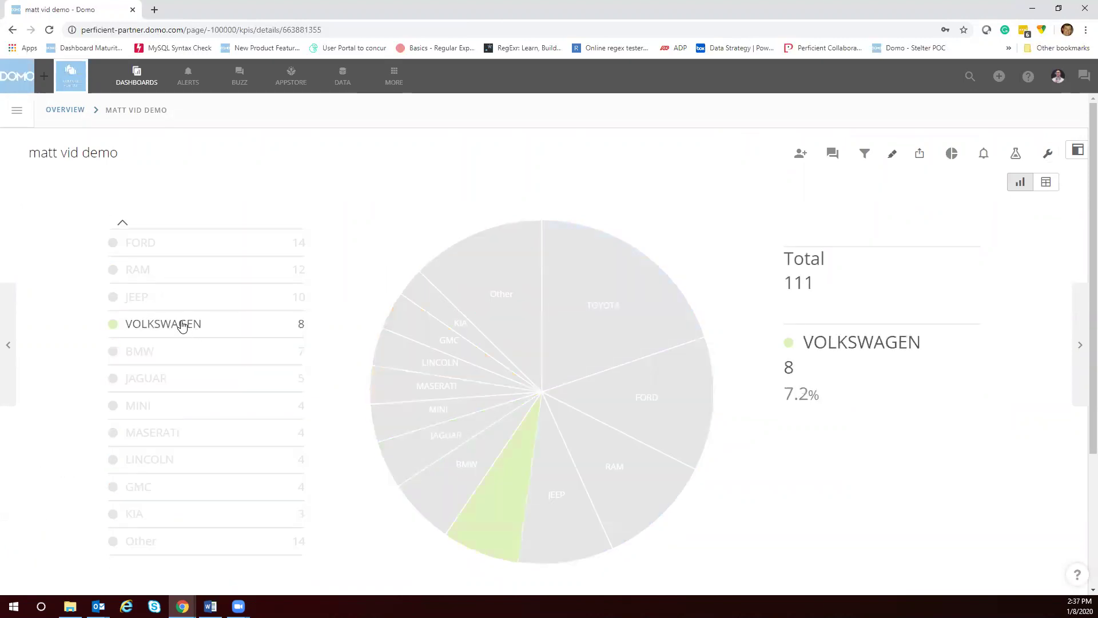
Step: Toggle VOLKSWAGEN and JEEP off and back on, then drill into the Other slice
click(182, 325)
click(171, 303)
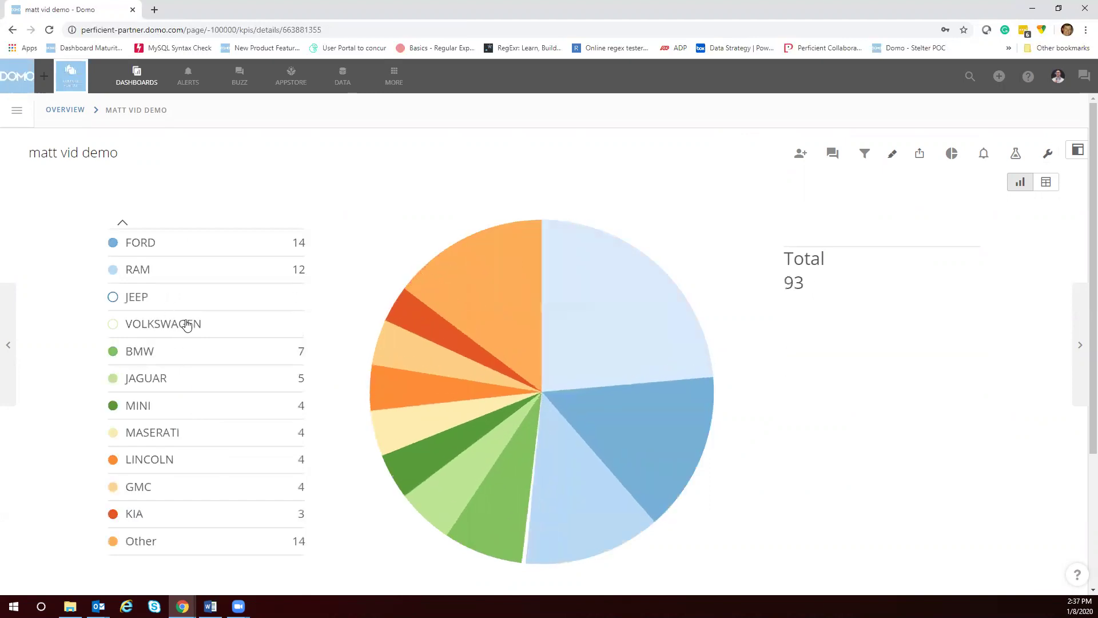
click(186, 325)
click(172, 298)
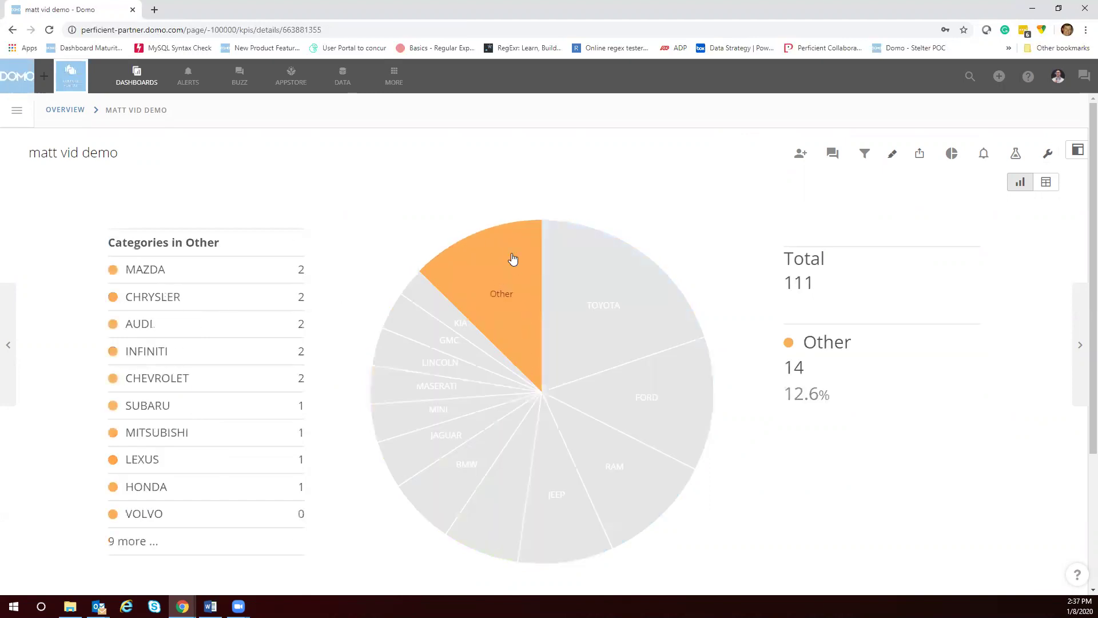
click(513, 259)
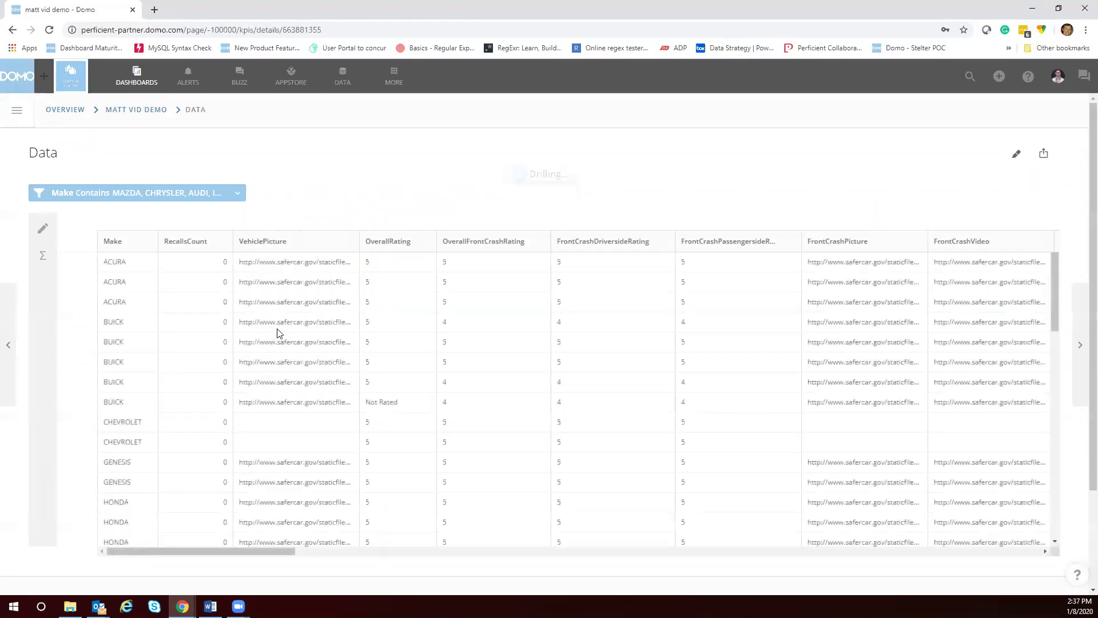
scroll(279, 333, down, 15)
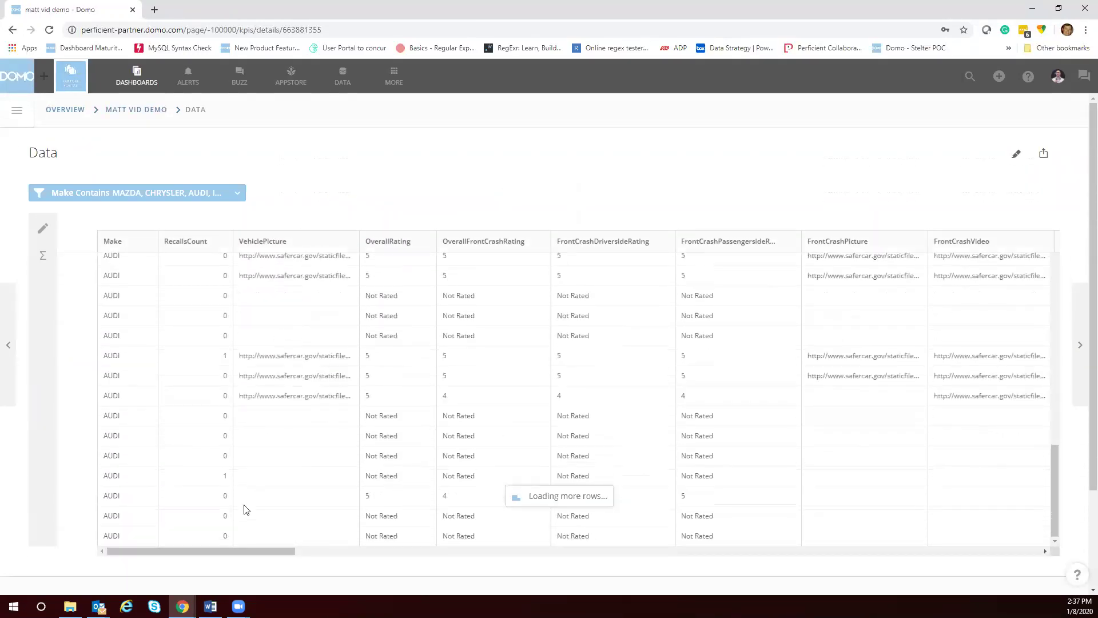
click(1043, 154)
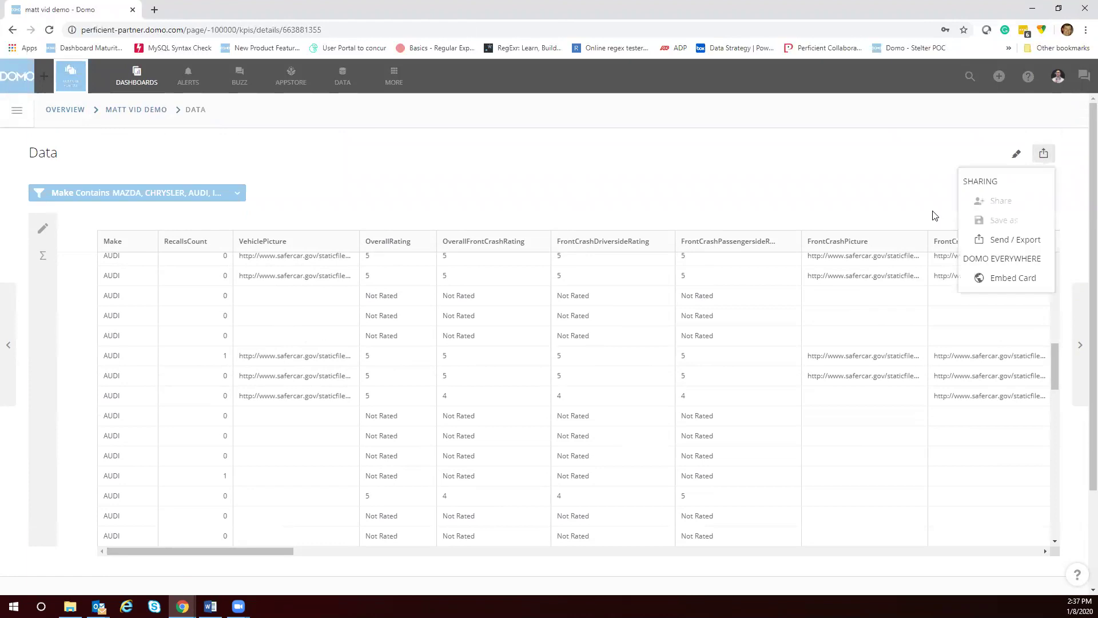
click(1011, 243)
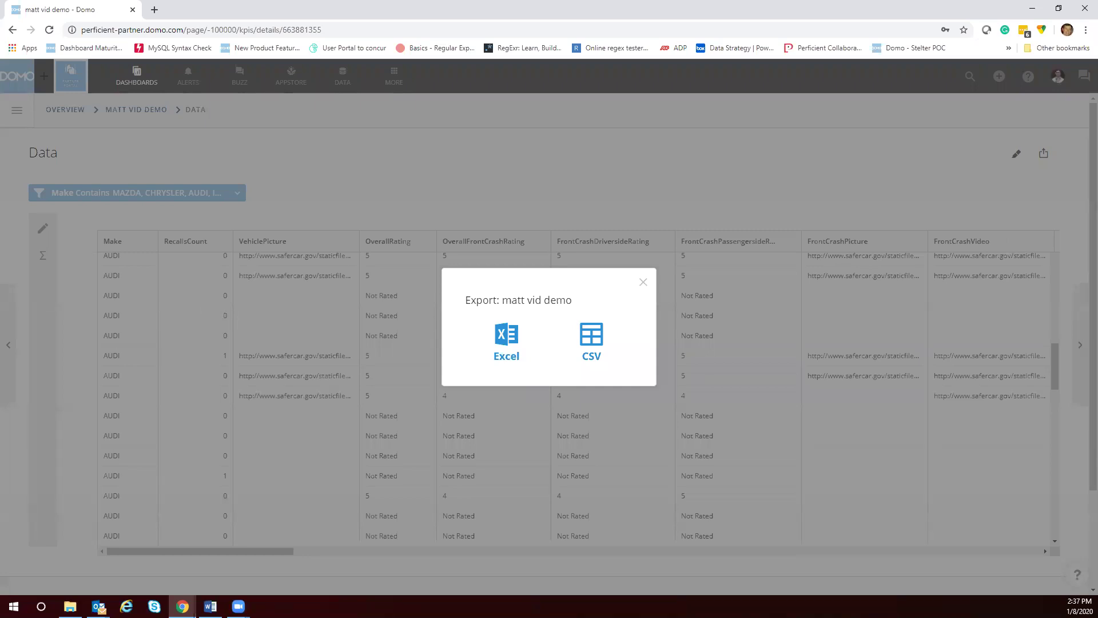
click(526, 231)
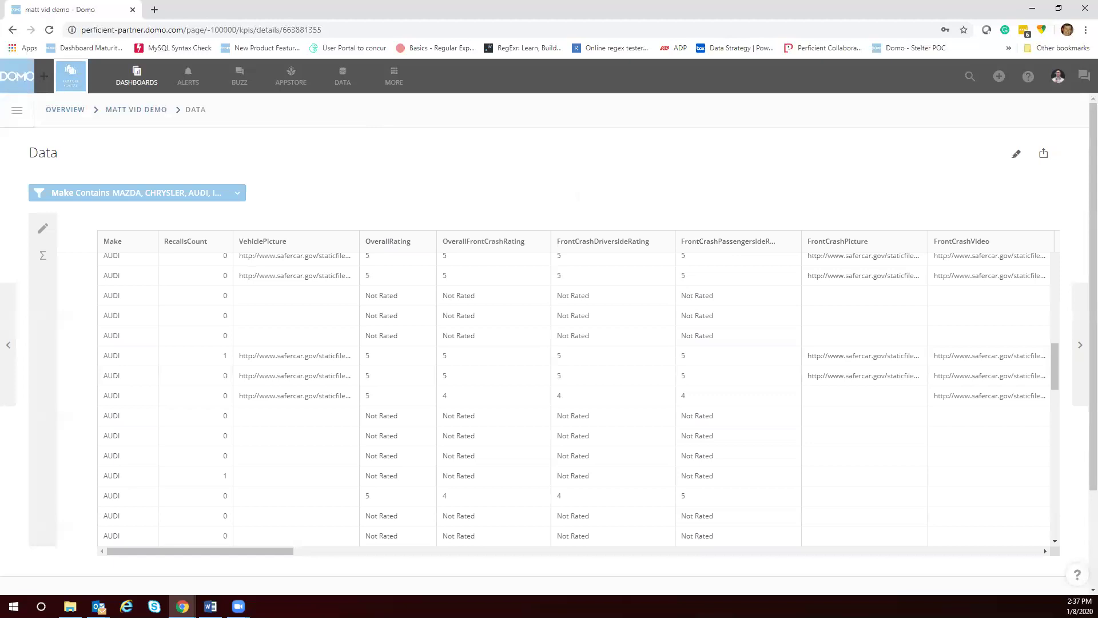